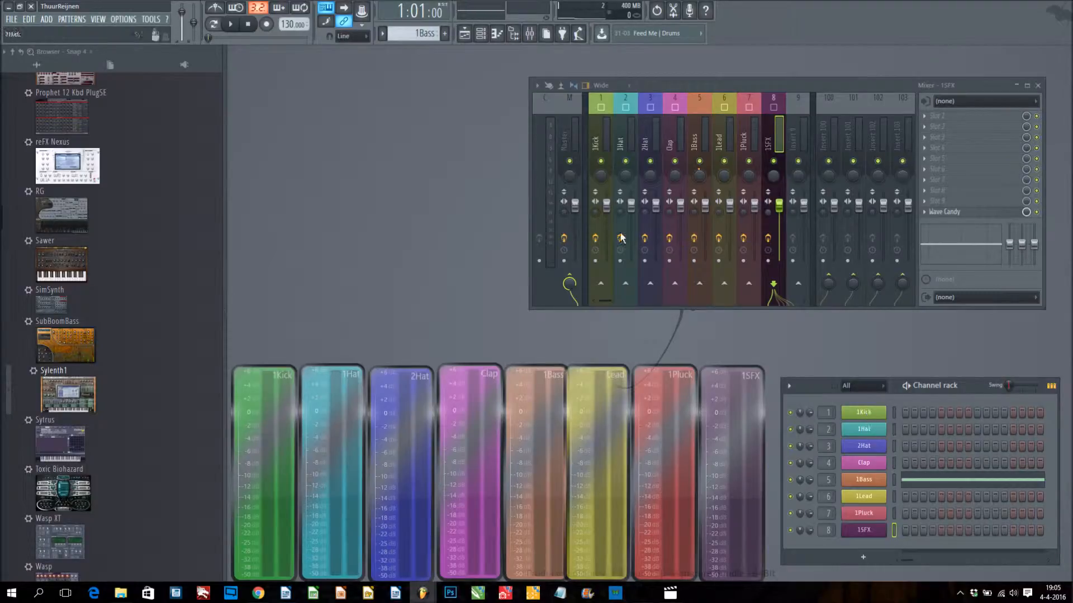
Select the 1Kick pattern and show the Playlist.
left_click(382, 35)
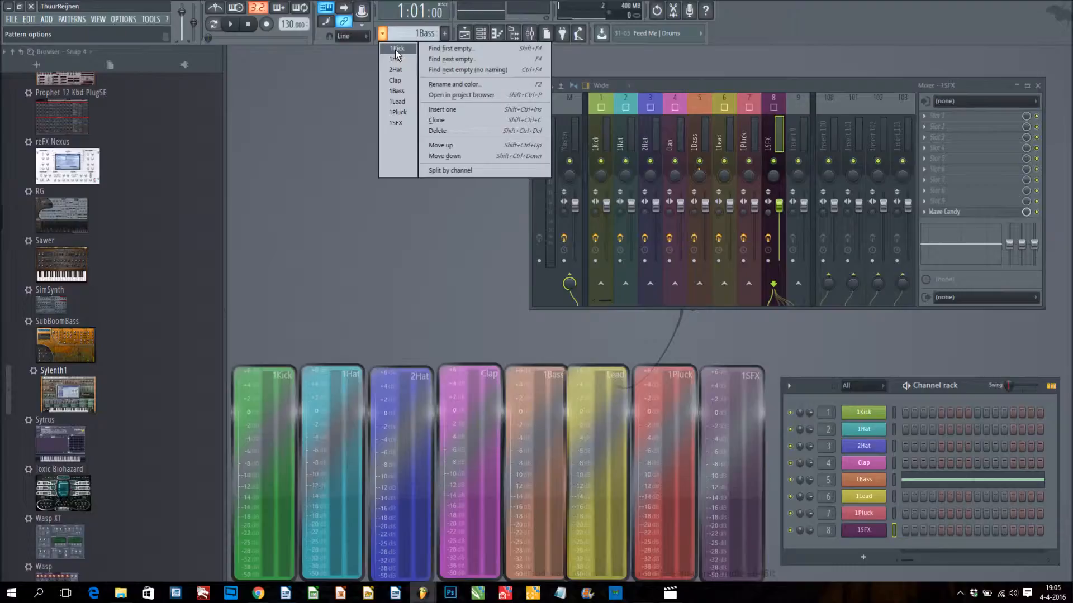
left_click(396, 48)
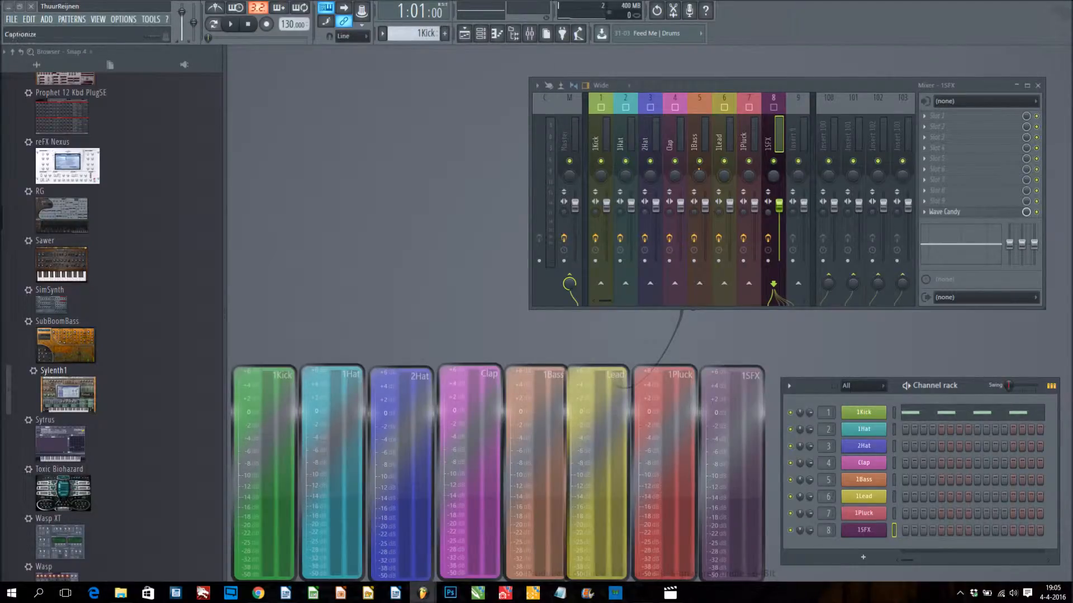
key("F5")
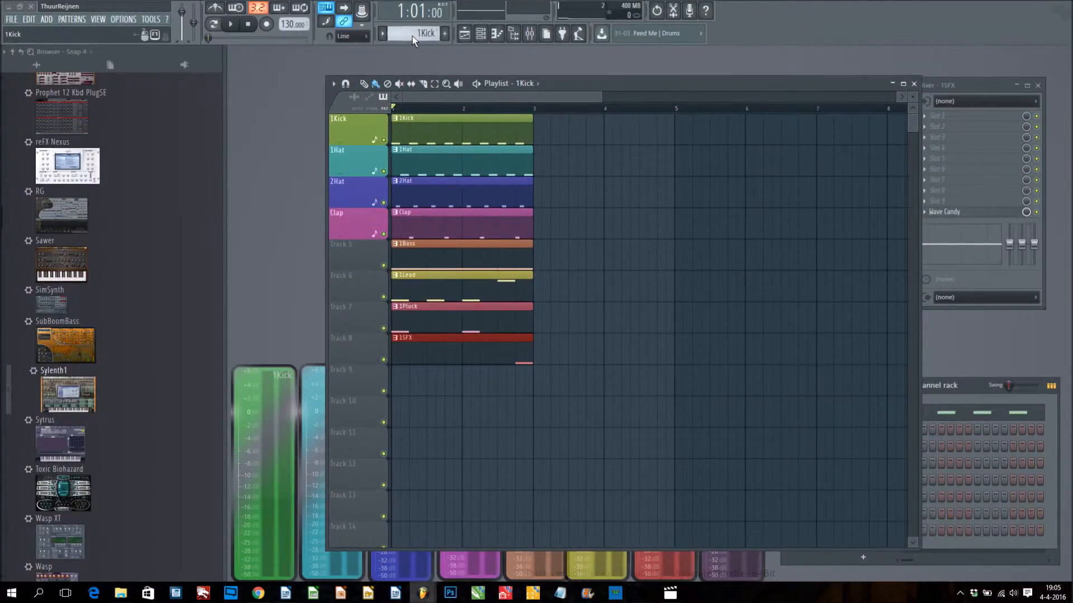
Open the name and color editor of the 1Kick pattern and close it with the name kept.
left_click(383, 34)
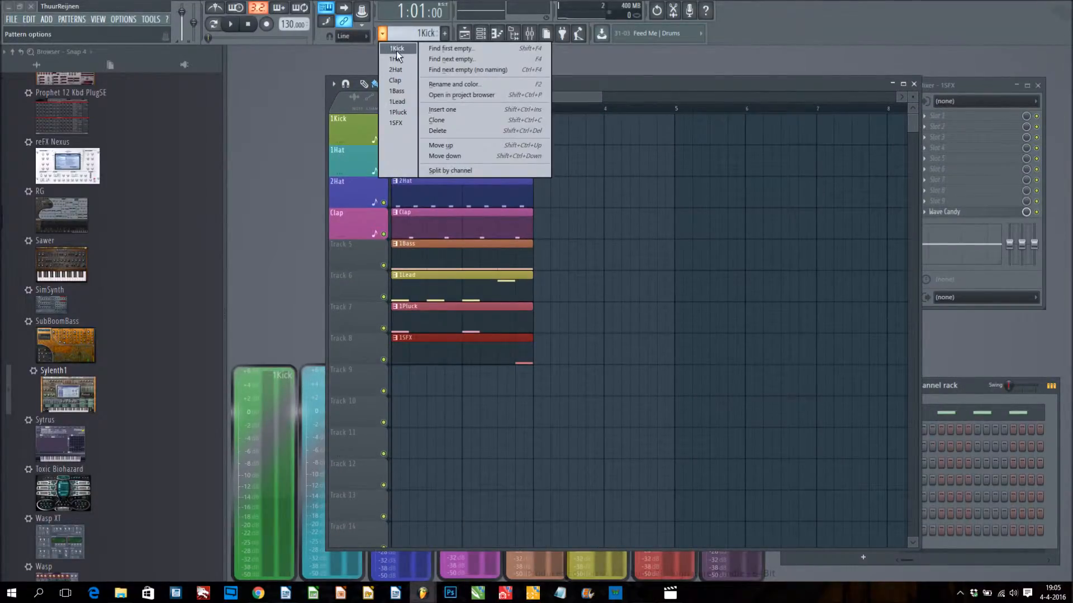
left_click(396, 50)
left_click(383, 34)
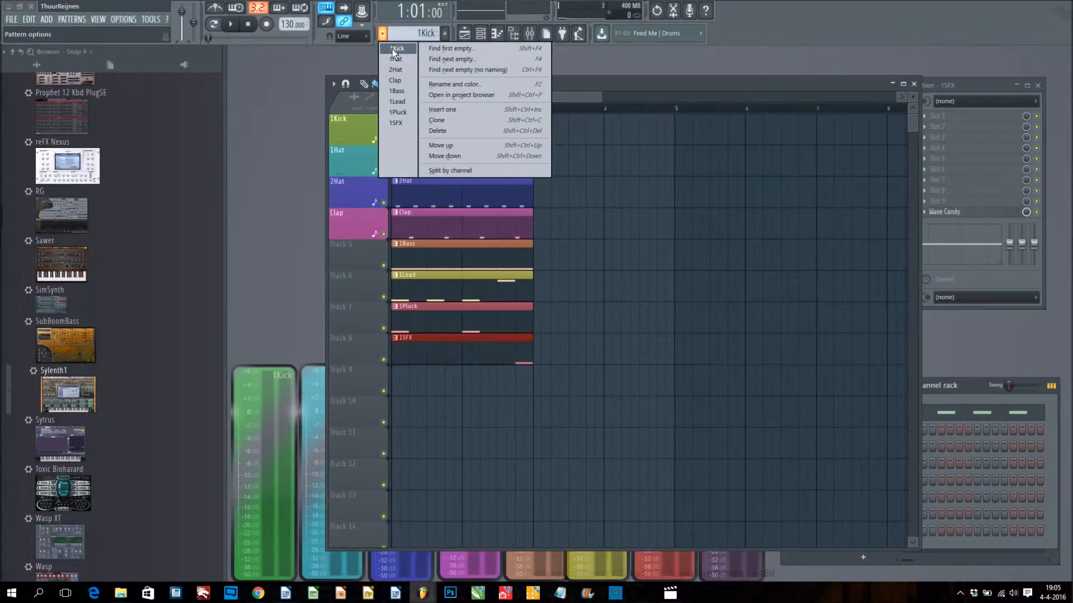
left_click(454, 84)
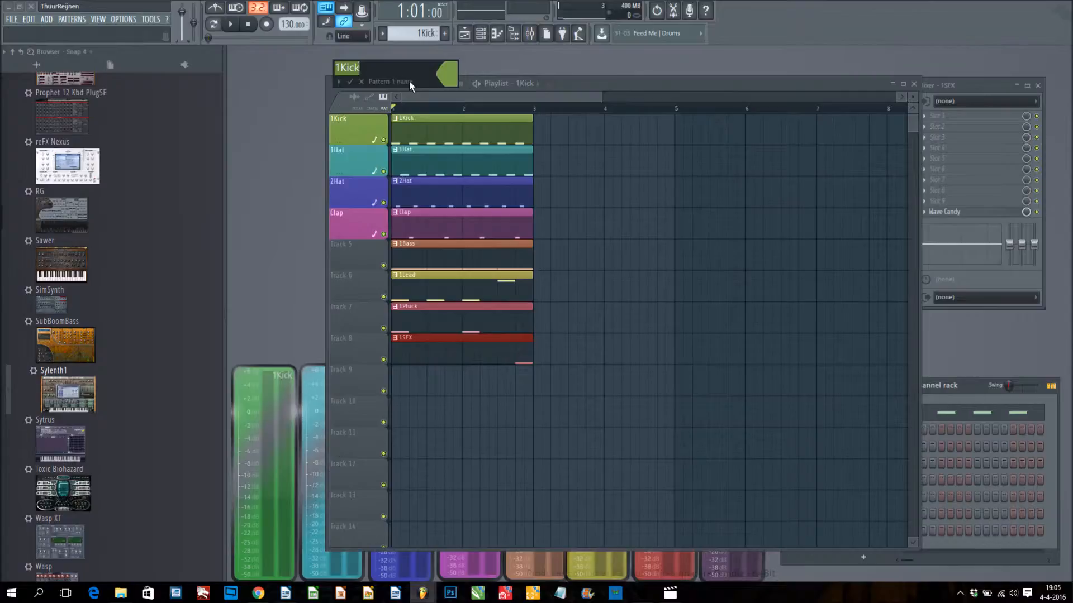
key("Return")
Move the Playlist out of view and look at the preset names in the 1Kick mixer track's name and color editor.
left_click_drag(579, 81, 1072, 55)
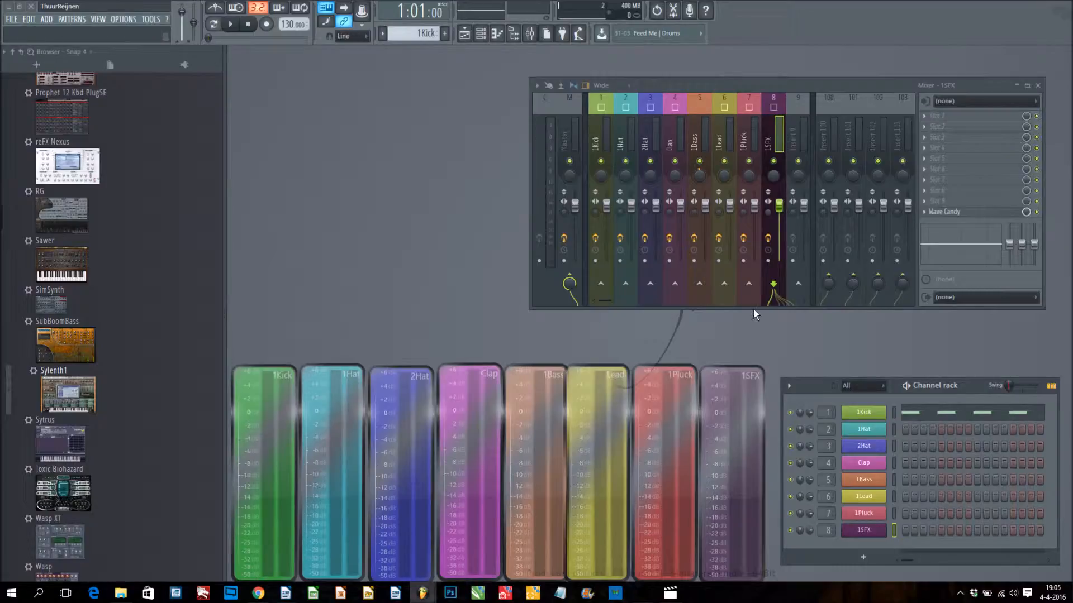
right_click(600, 131)
left_click(640, 111)
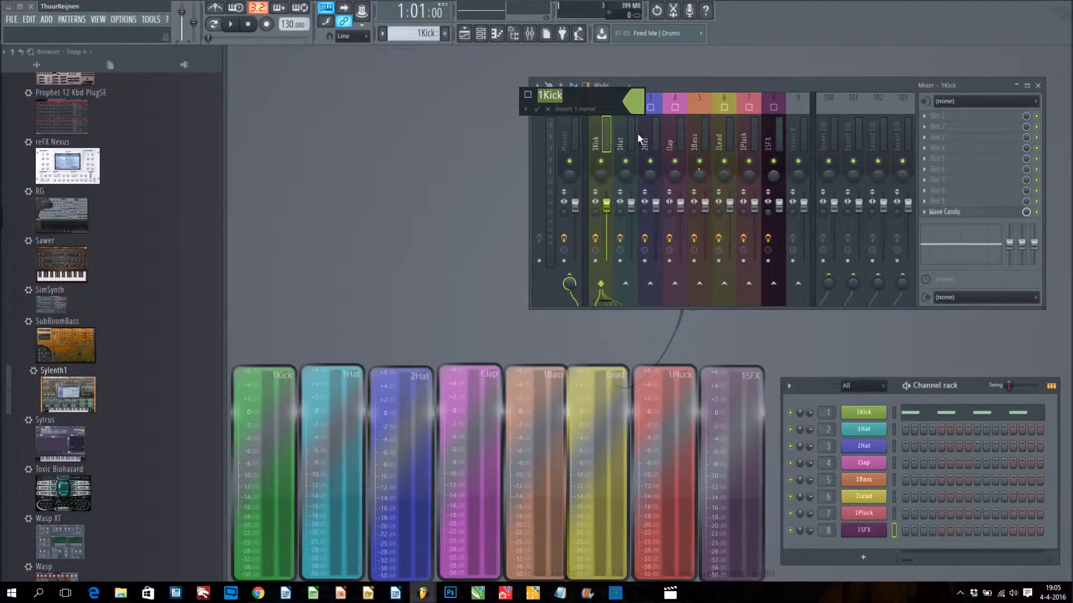
left_click(524, 110)
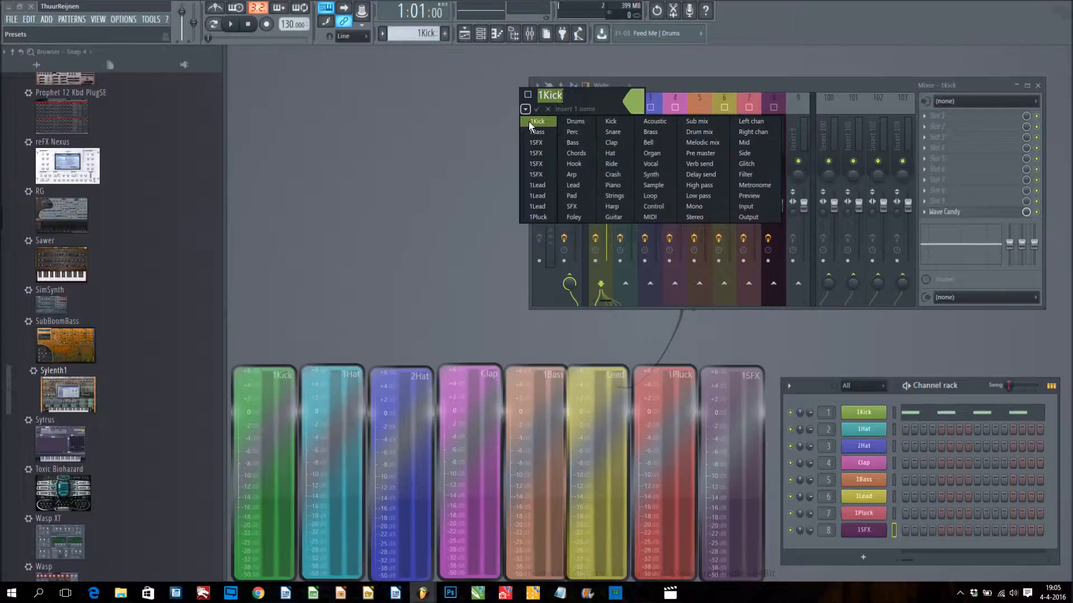
left_click(501, 123)
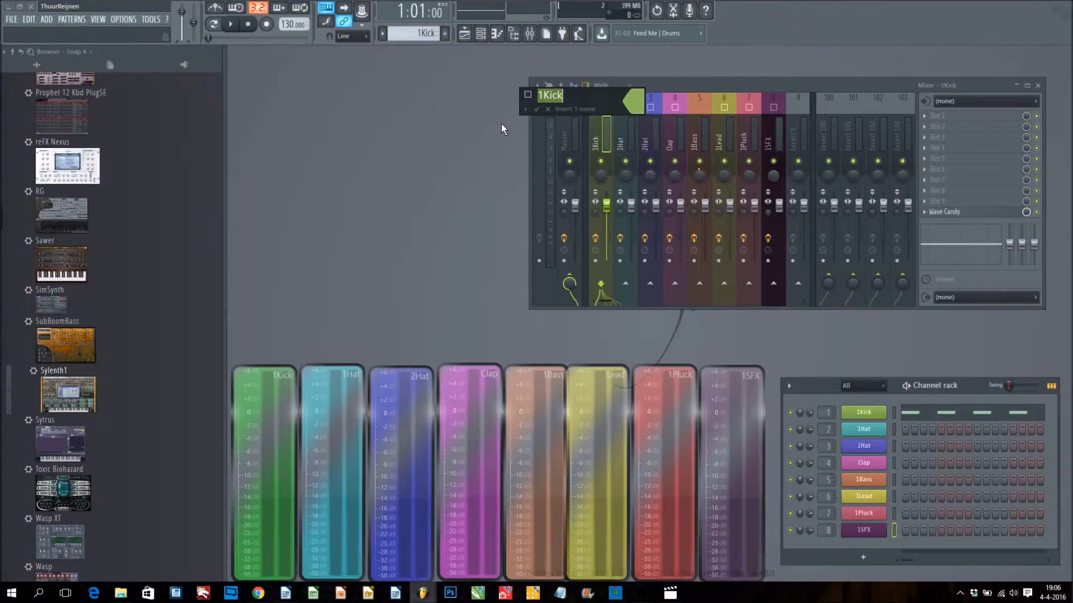
left_click(501, 124)
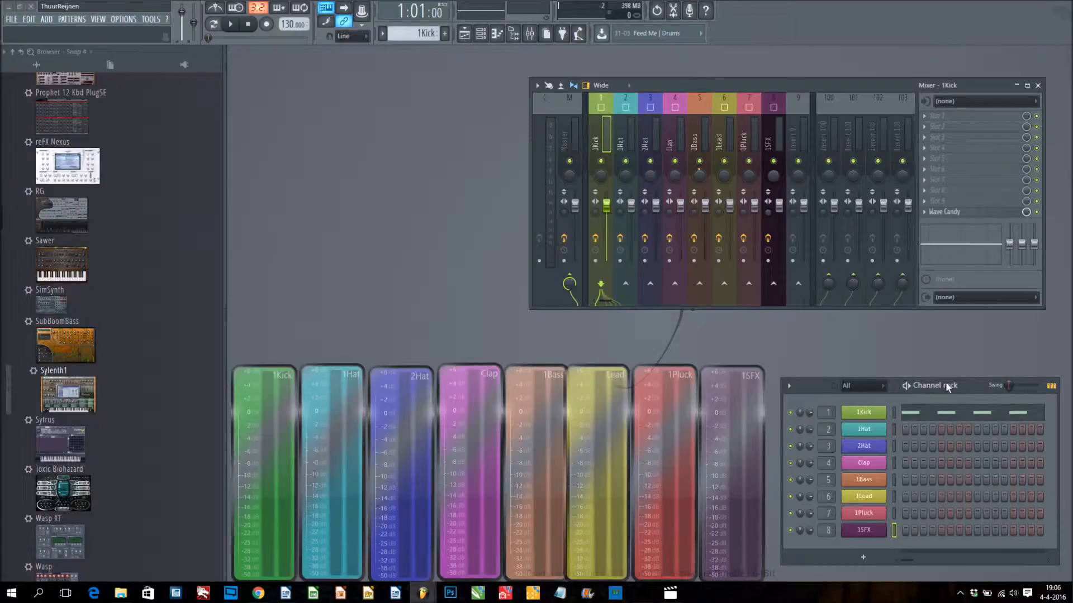
Move the Channel rack beside the mixer, and bring up the Playlist so that its tracks sit just below the mixer.
left_click_drag(965, 385, 961, 349)
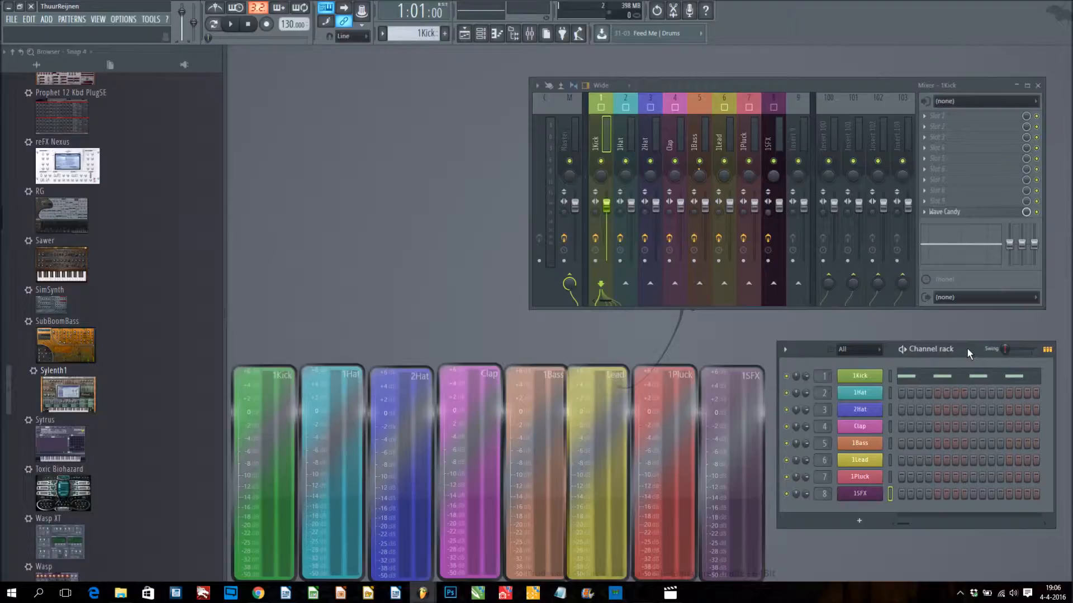
left_click_drag(966, 348, 435, 103)
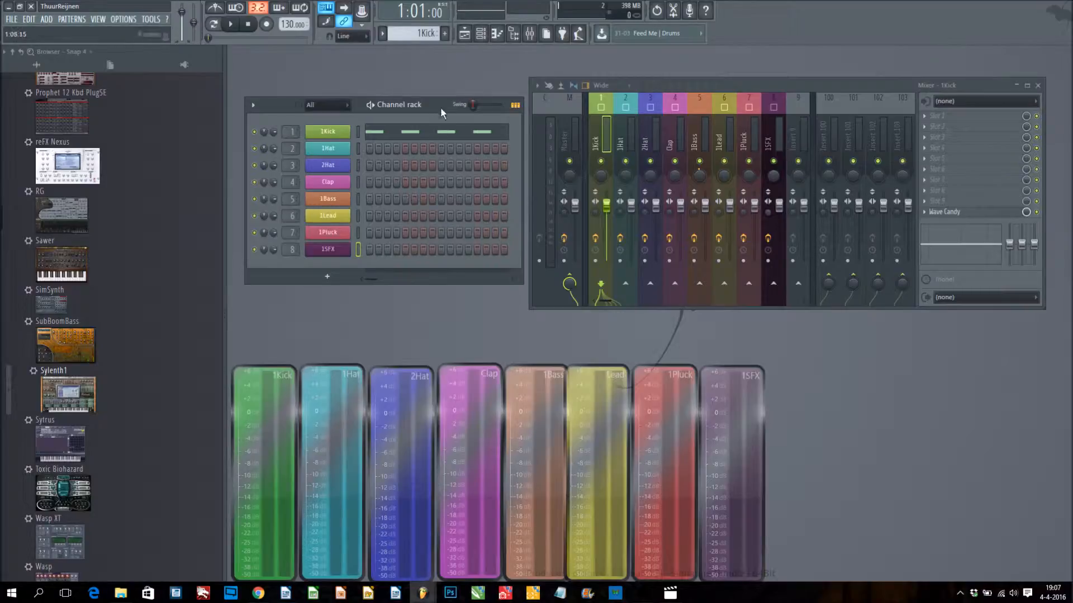
left_click_drag(440, 107, 434, 99)
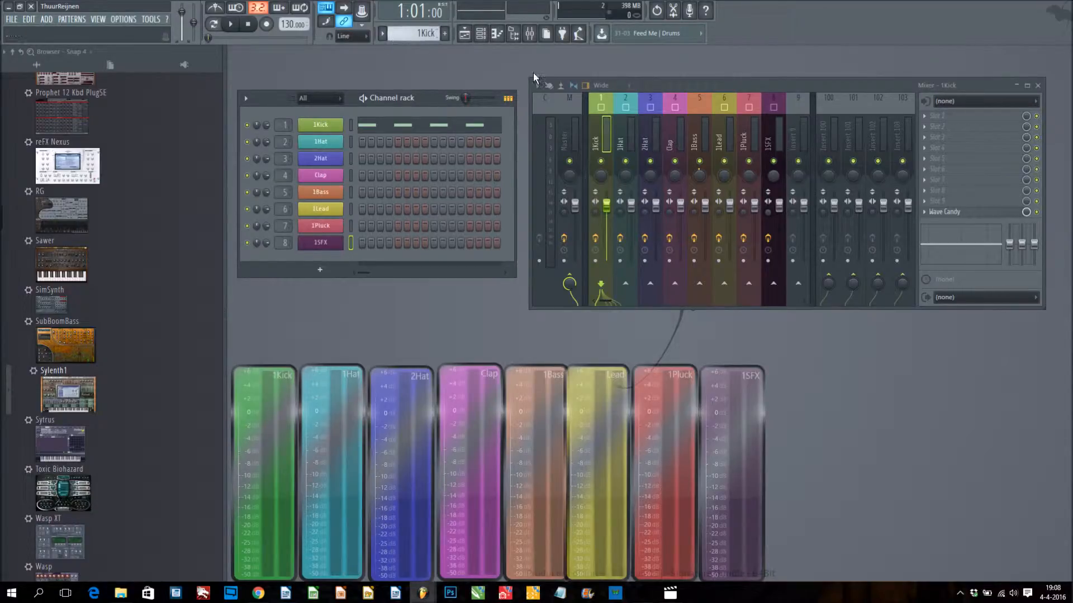
key("F5")
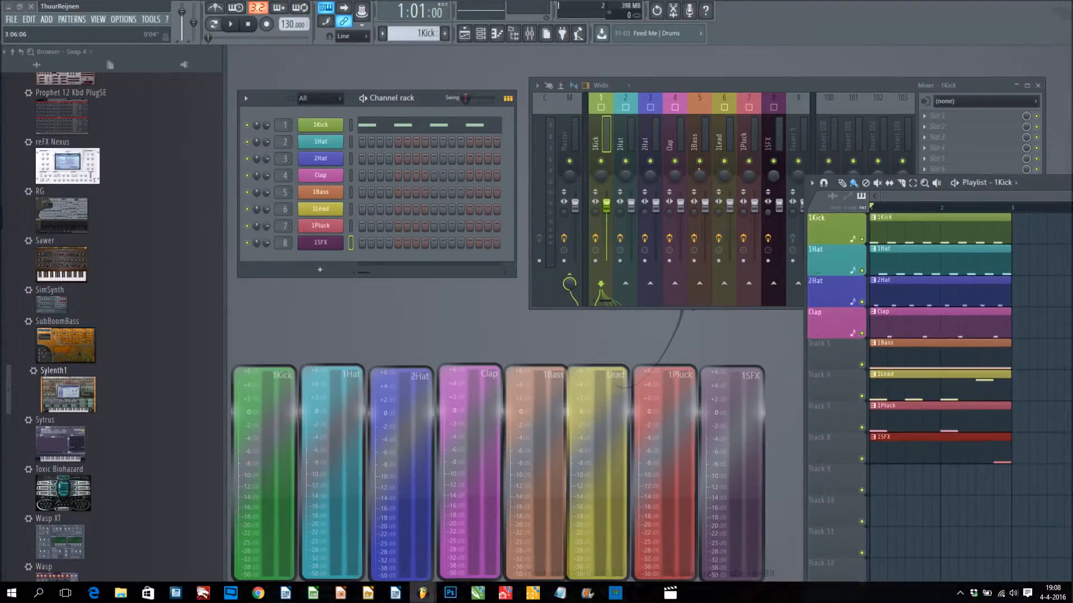
left_click_drag(1036, 182, 1027, 271)
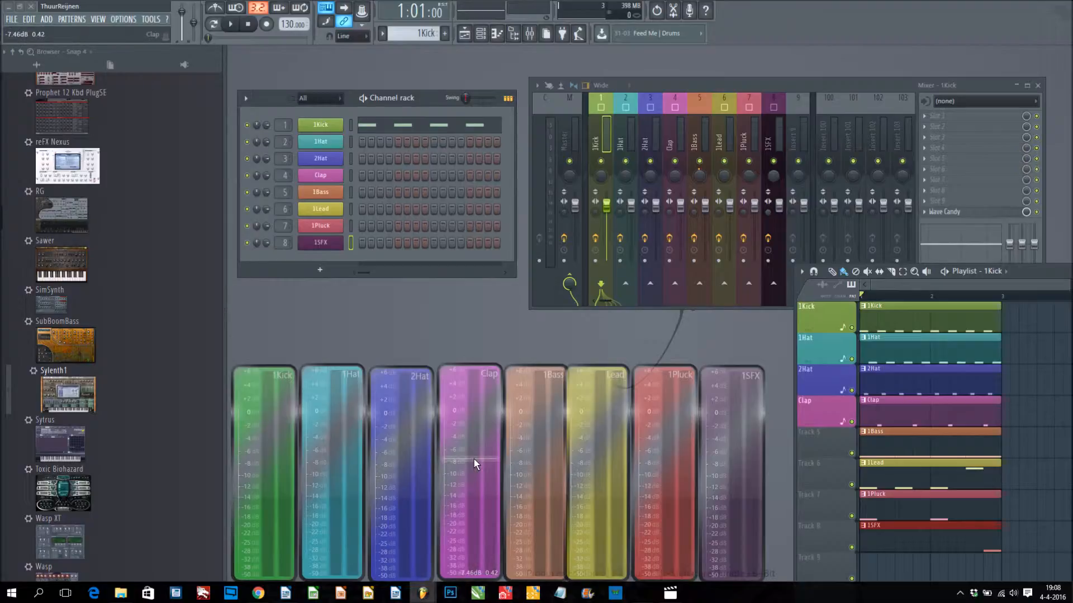
Auto-name Playlist tracks 5 to 8 so they take the names and colors of 1Bass, 1Lead, 1Pluck and 1SFX.
right_click(821, 449)
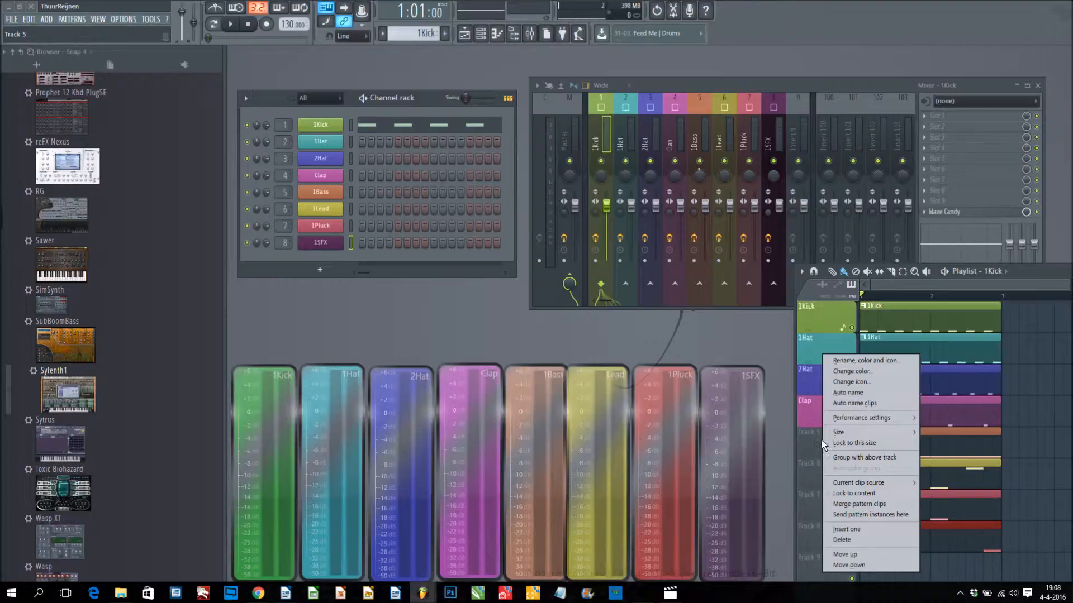
left_click(853, 393)
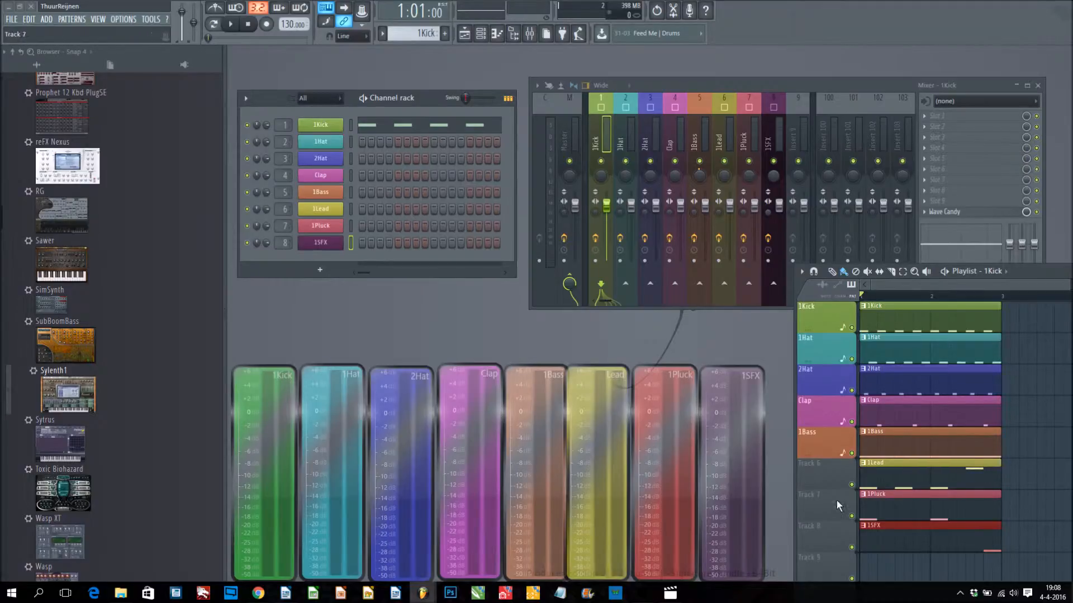
right_click(835, 480)
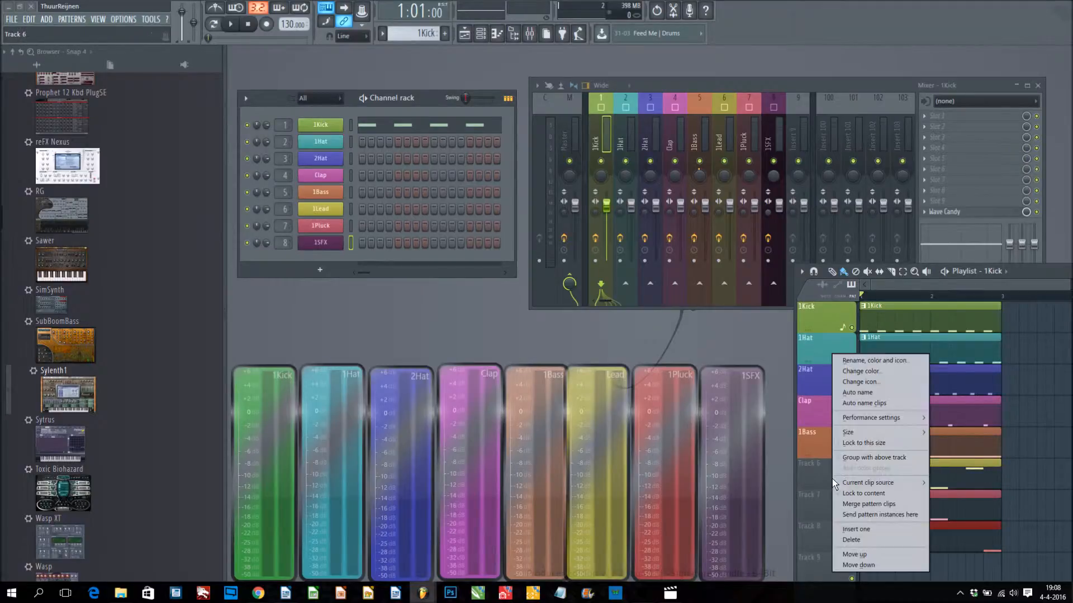
left_click(860, 394)
right_click(823, 508)
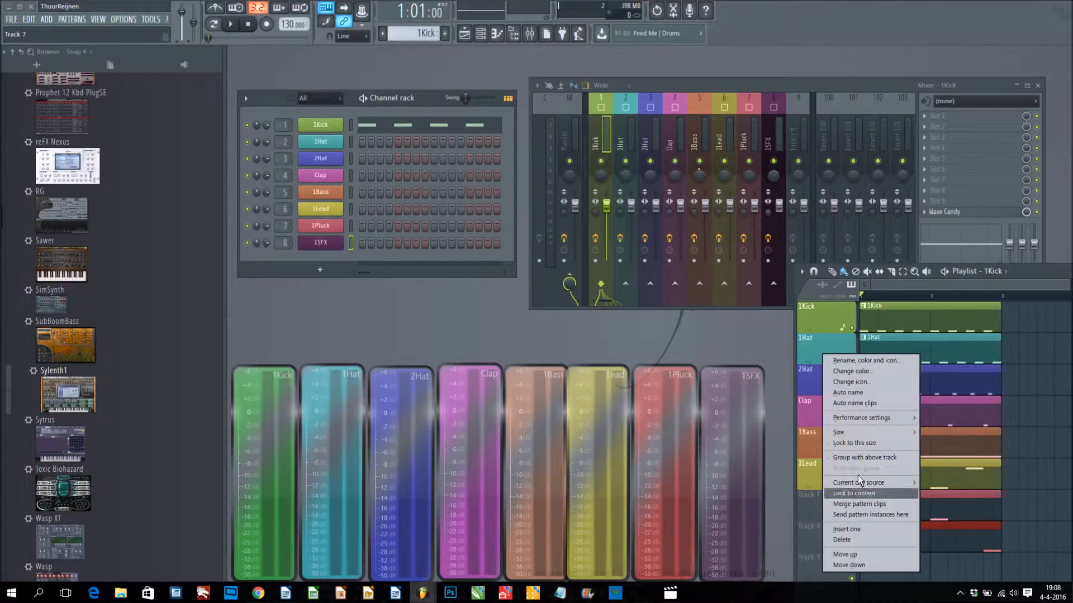
left_click(872, 394)
right_click(829, 538)
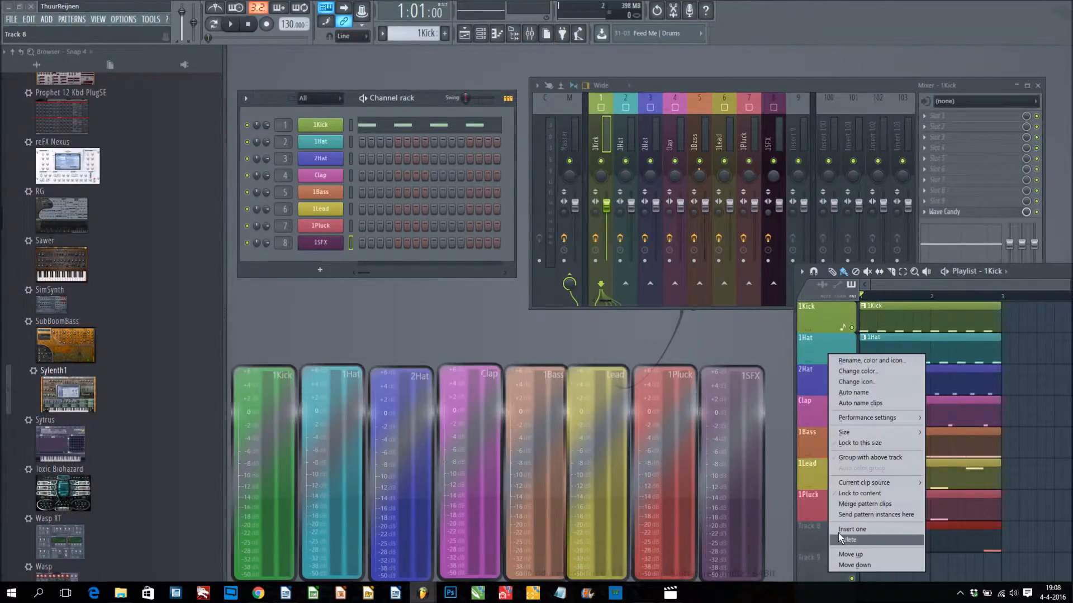
left_click(863, 394)
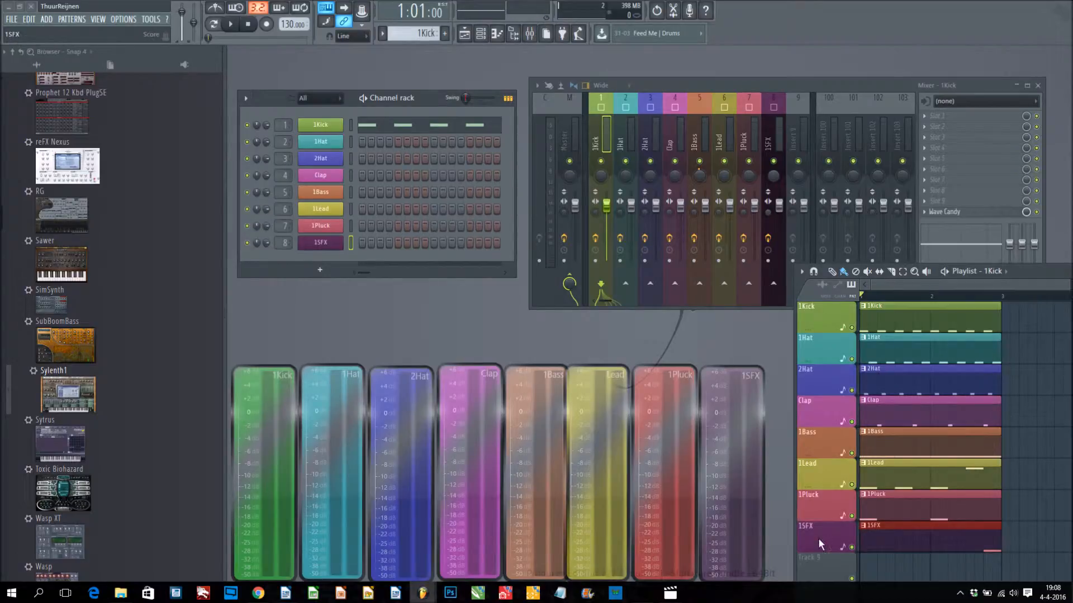
Shift the Playlist slightly aside and play the song to watch the level meter of each track, stopping playback when done.
mouse_move(1030, 271)
left_mouse_down()
mouse_move(1072, 257)
mouse_move(1047, 274)
left_mouse_up()
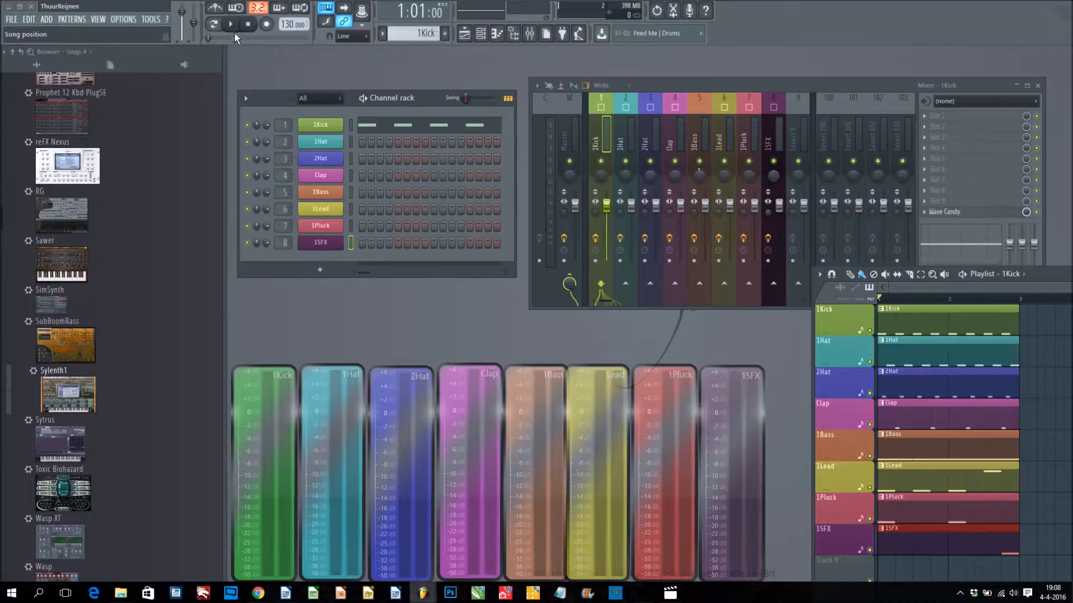
left_click(233, 26)
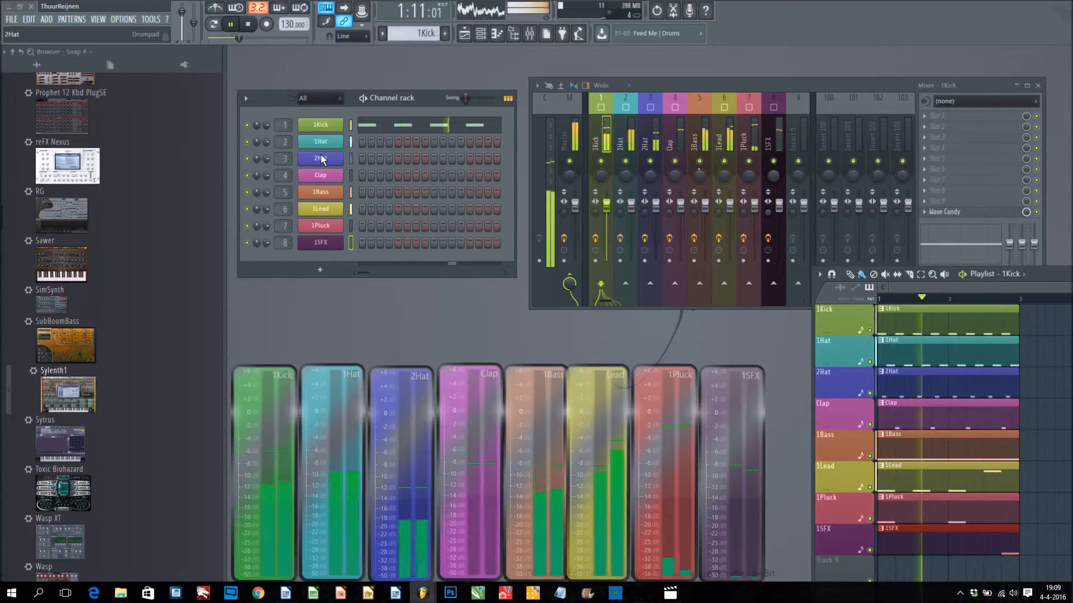
left_click(248, 26)
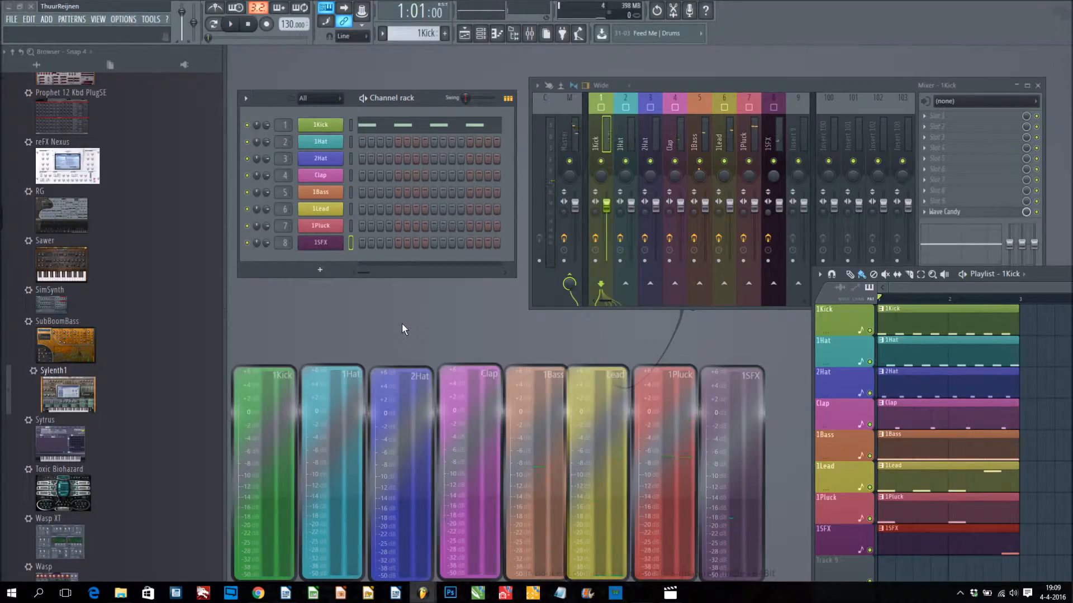
Move the Playlist out of view and adjust the mixer window's position beside the Channel rack.
left_click_drag(462, 451, 486, 474)
left_click_drag(1057, 279, 1072, 277)
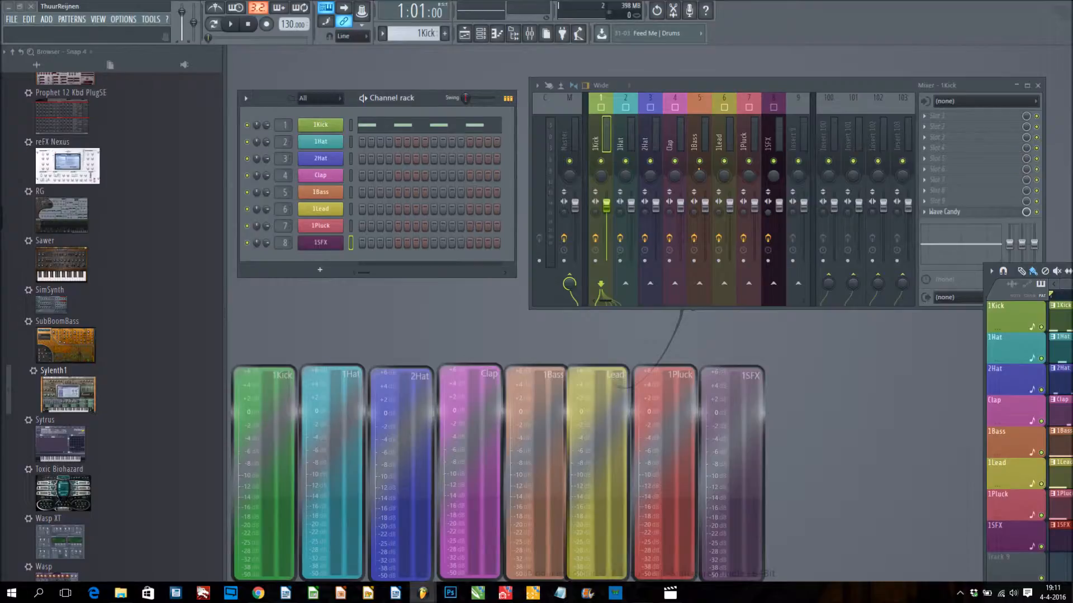
left_click_drag(1072, 277, 1072, 277)
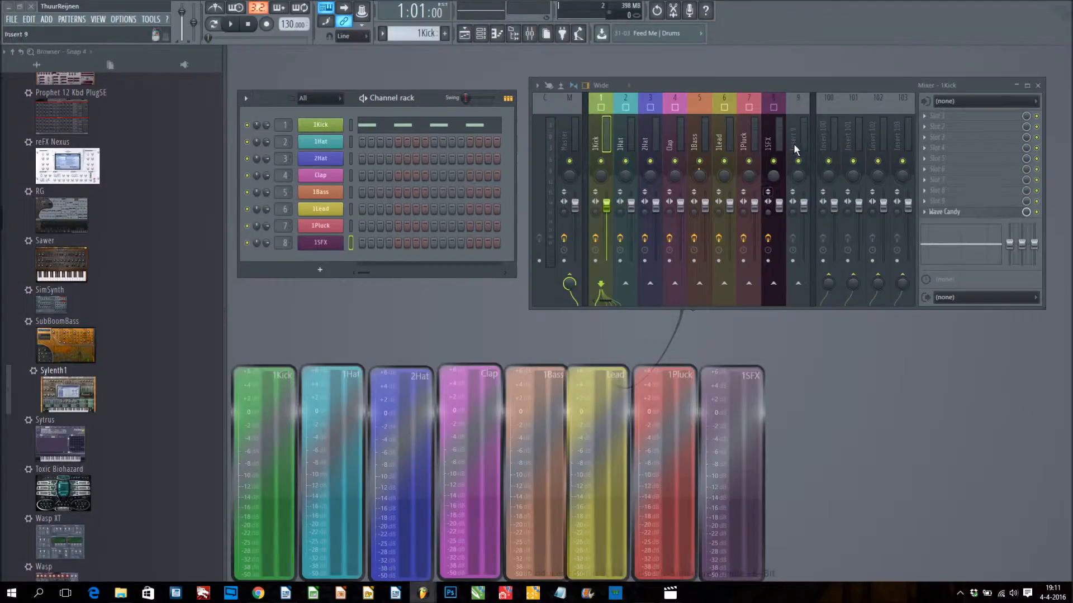
left_click_drag(789, 83, 801, 79)
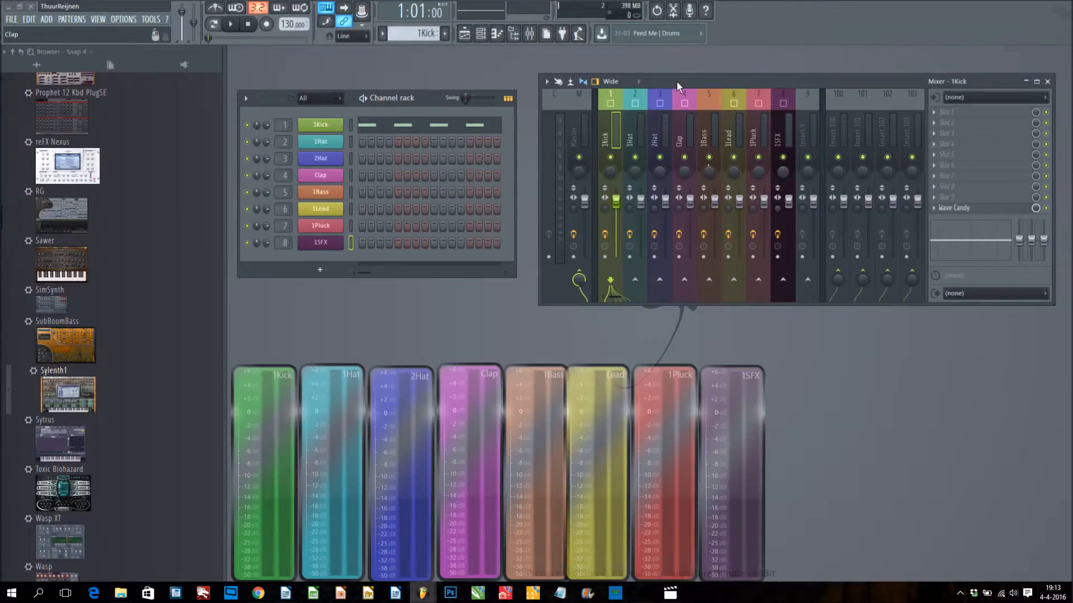
left_click_drag(676, 81, 665, 83)
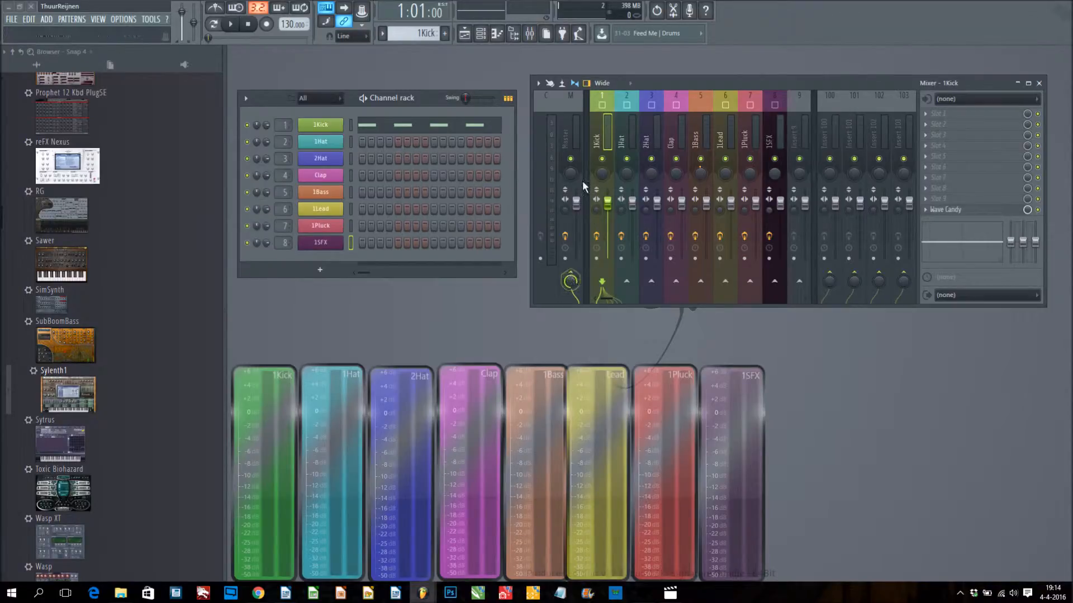
Go through the 1Hat, 2Hat, Clap and 1Bass mixer tracks to view the effect slots of each.
left_click(621, 196)
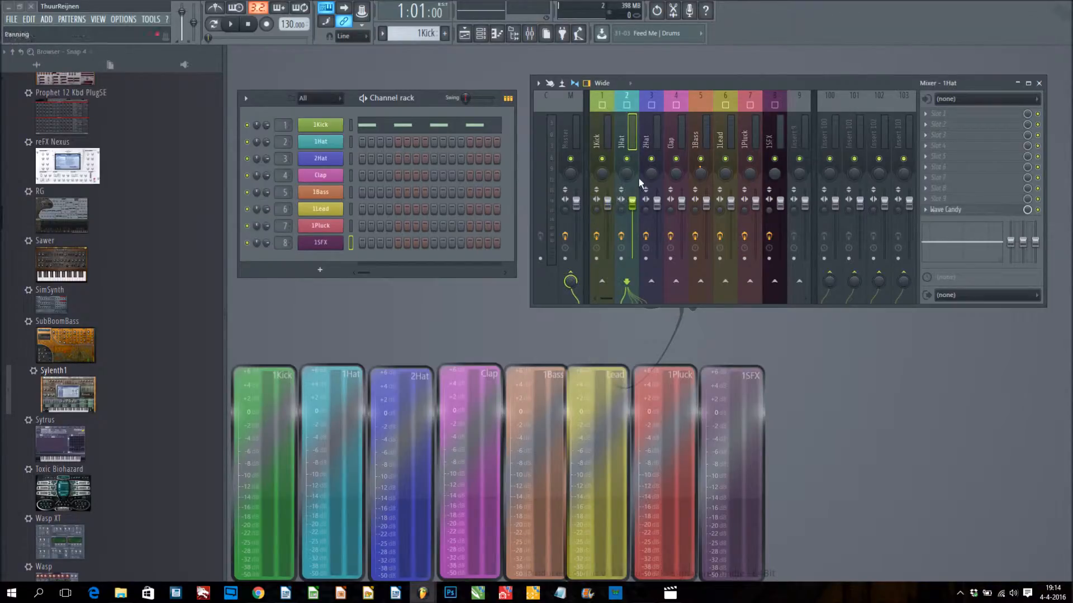
left_click(645, 188)
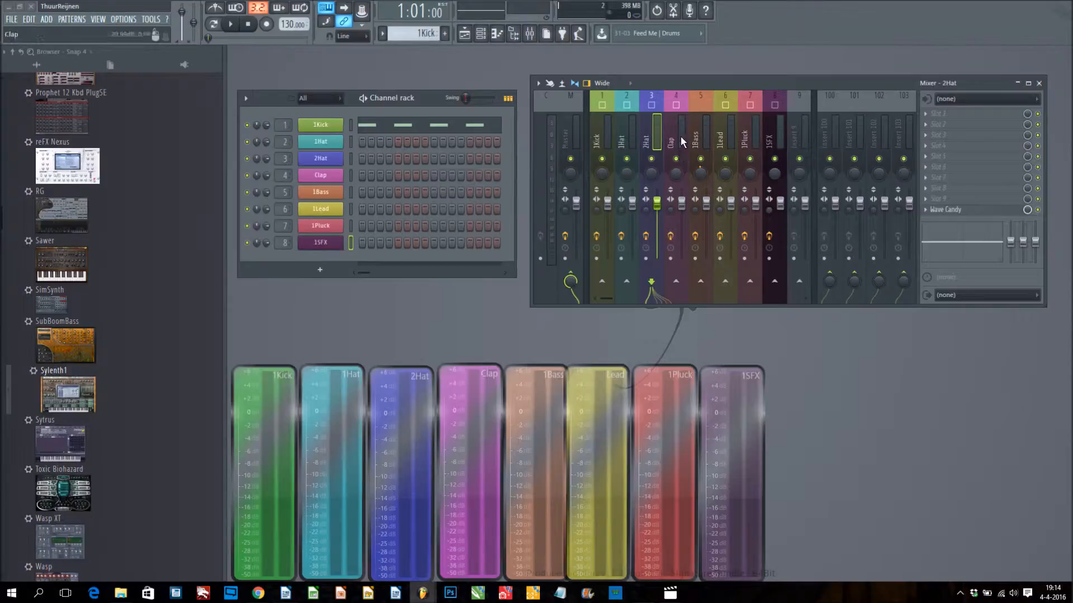
left_click(676, 188)
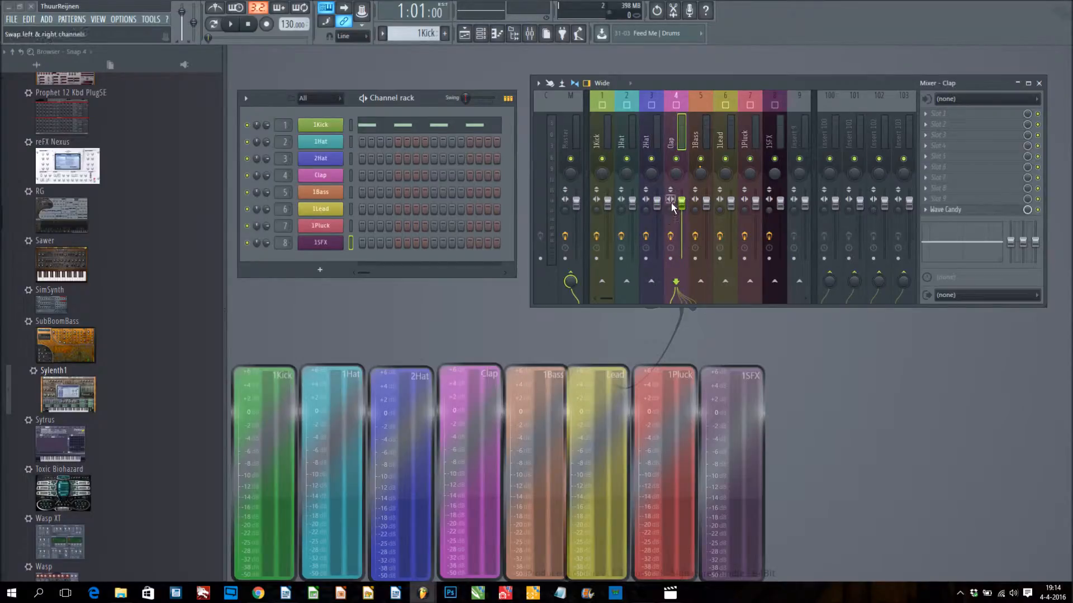
left_click(701, 132)
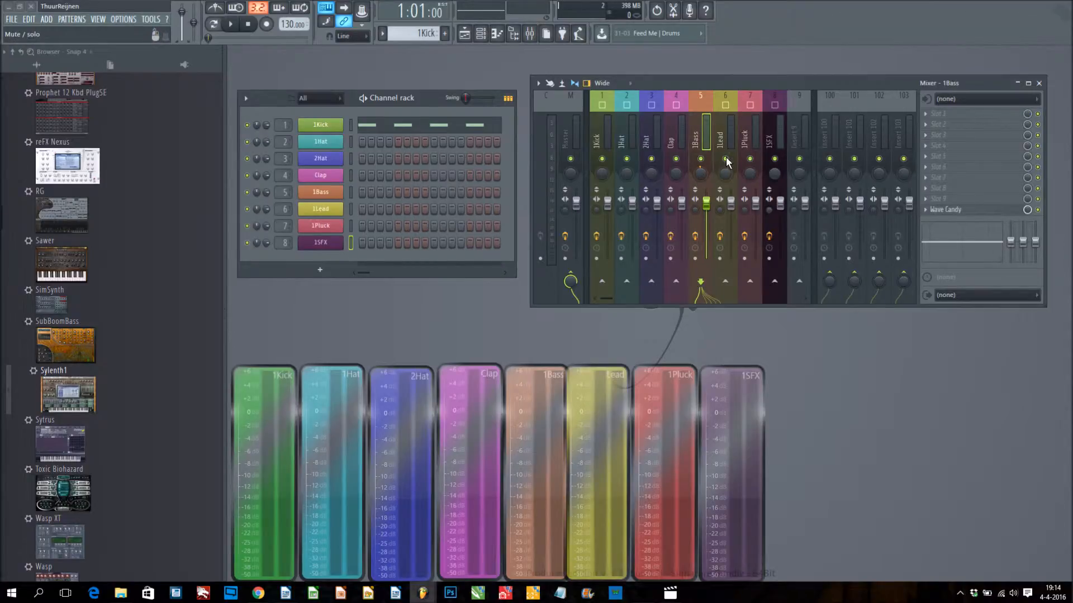
Replace the Fruity Limiter on the Master mixer track with Maximus and place its window below the mixer's faders.
left_click(575, 143)
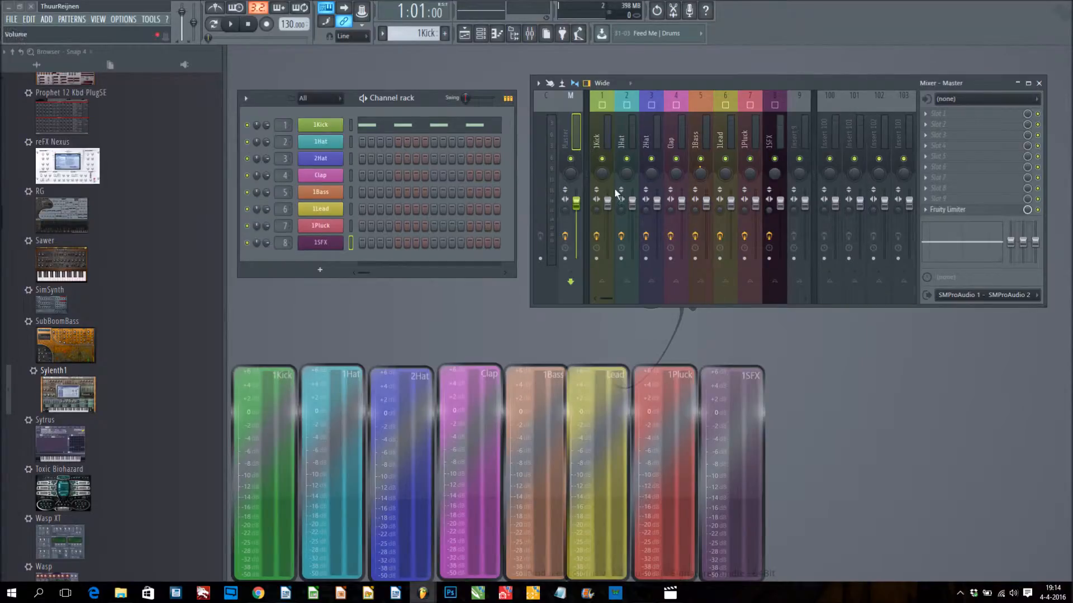
left_click(924, 209)
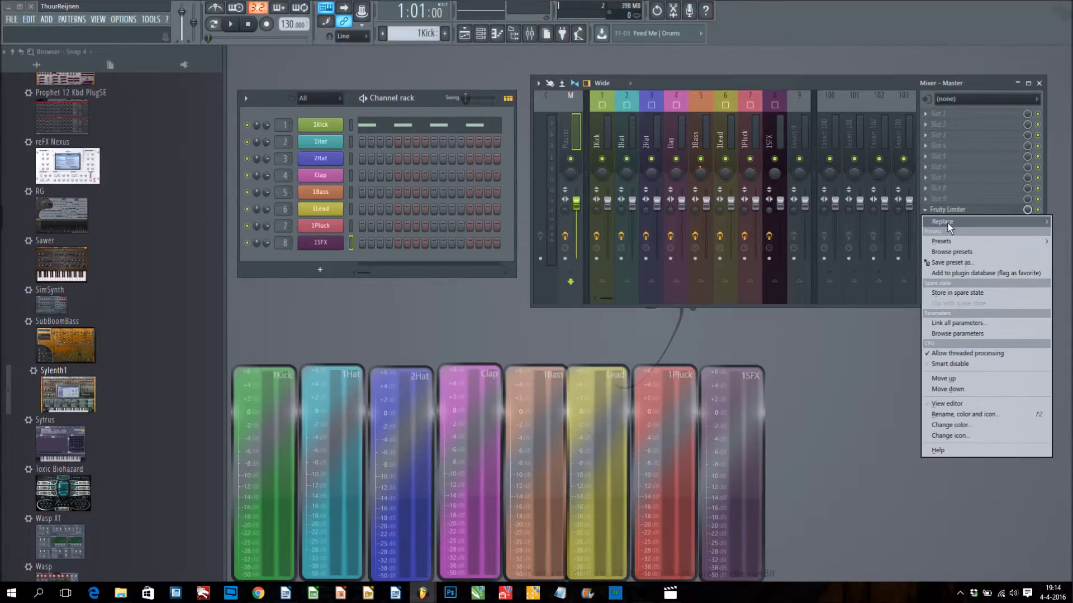
mouse_move(948, 222)
left_click(918, 361)
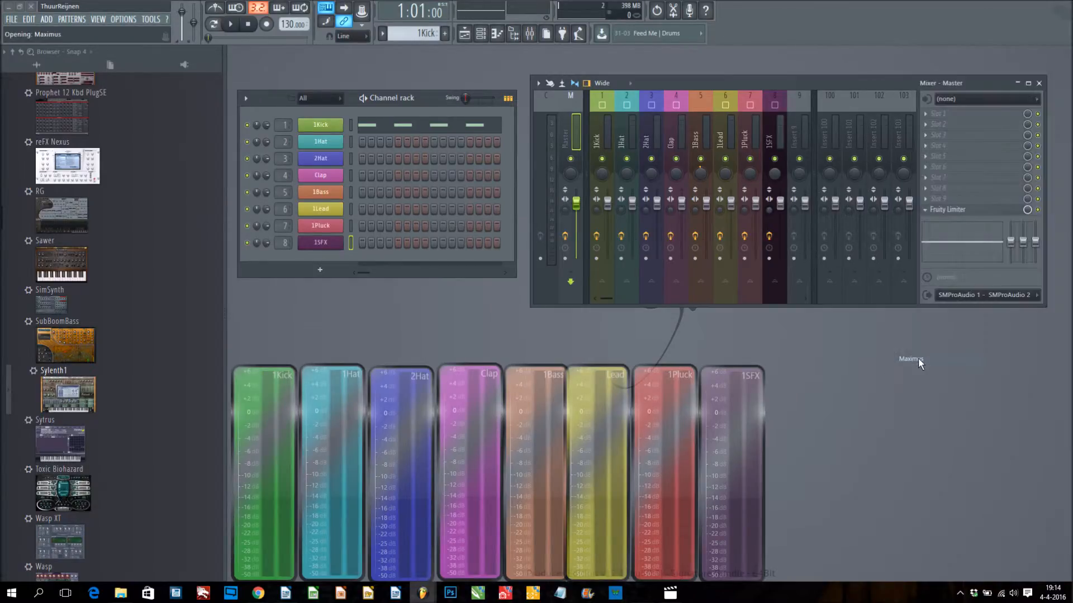
left_click_drag(712, 353, 785, 249)
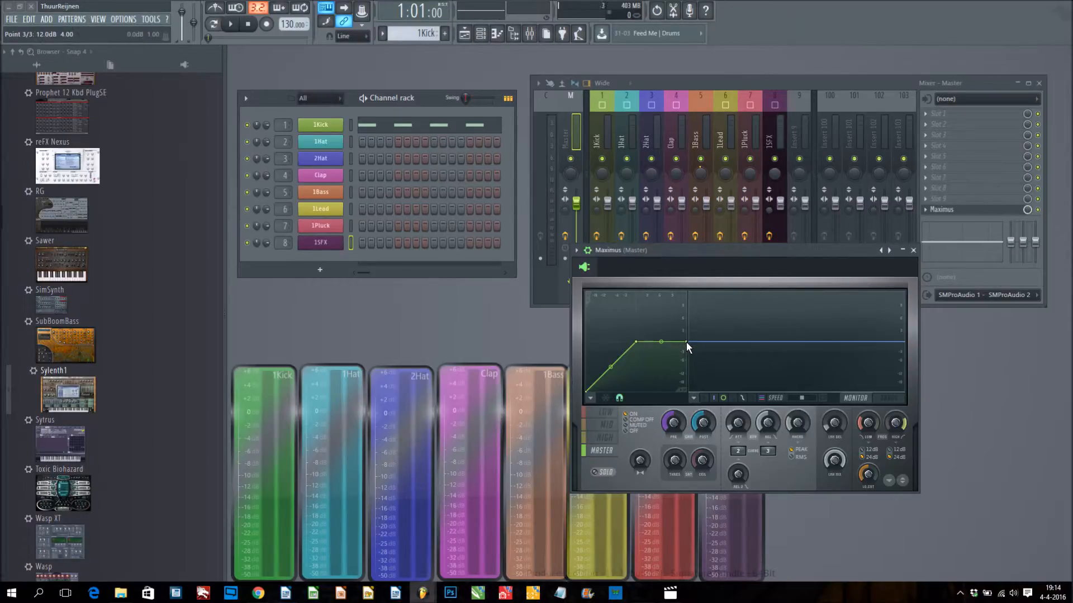
Load the Clear master preset in the Master track's Maximus and close the plugin window.
left_click(576, 251)
mouse_move(595, 284)
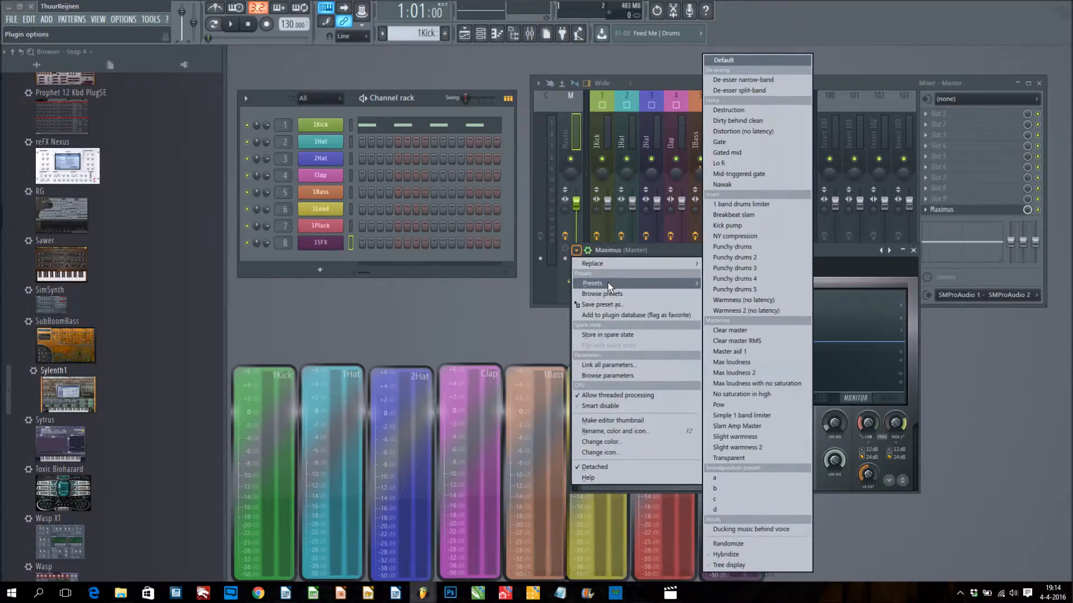
left_click(763, 332)
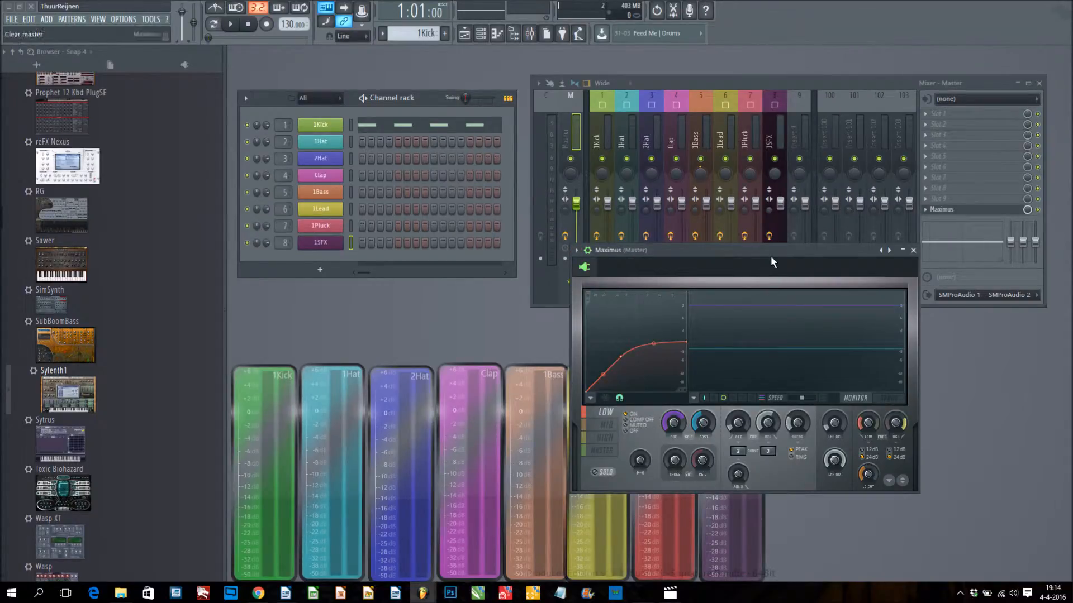
left_click_drag(773, 253, 493, 246)
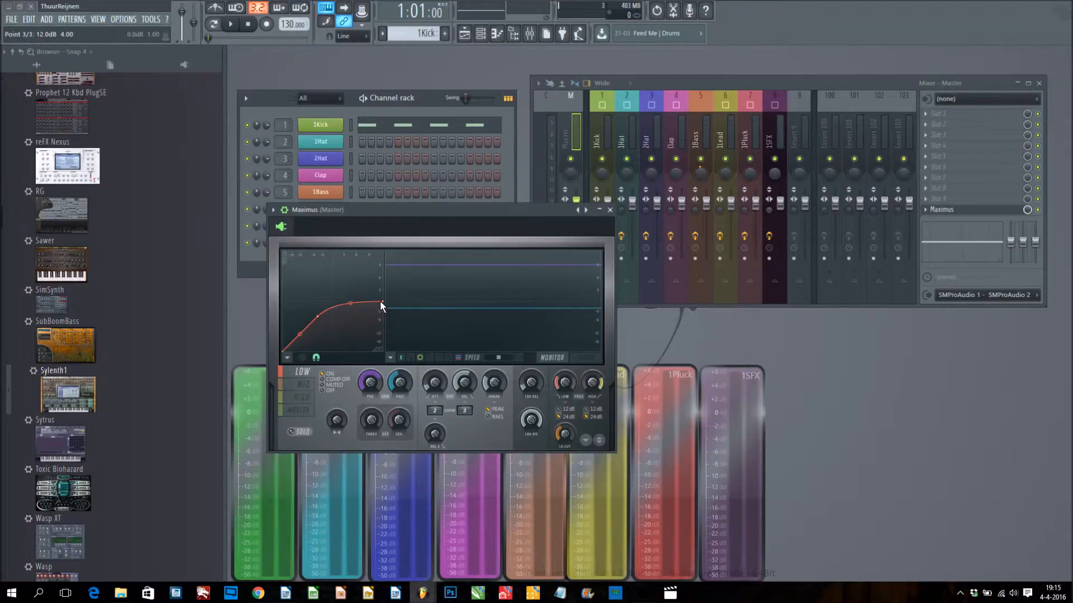
left_click(609, 210)
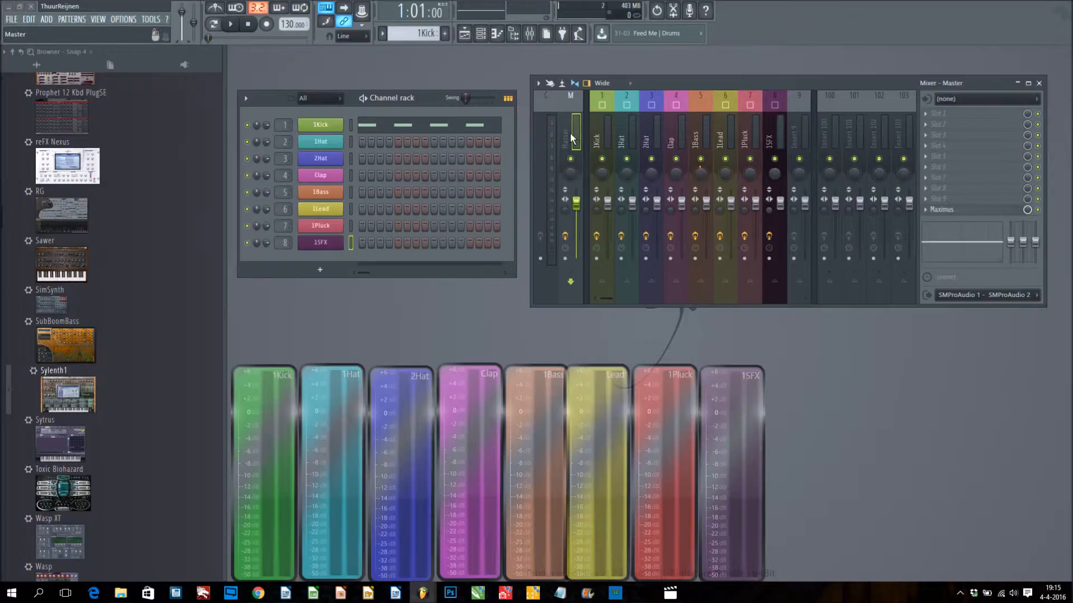
Rename mixer track Insert 9 as Percussion and color it black.
left_click(796, 141)
right_click(799, 137)
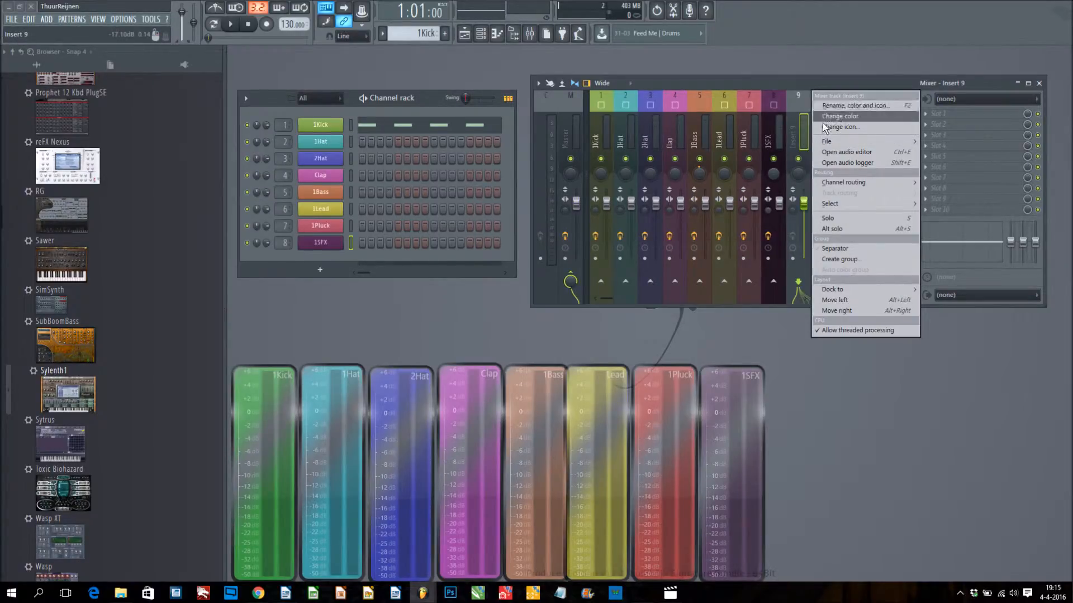
left_click(853, 104)
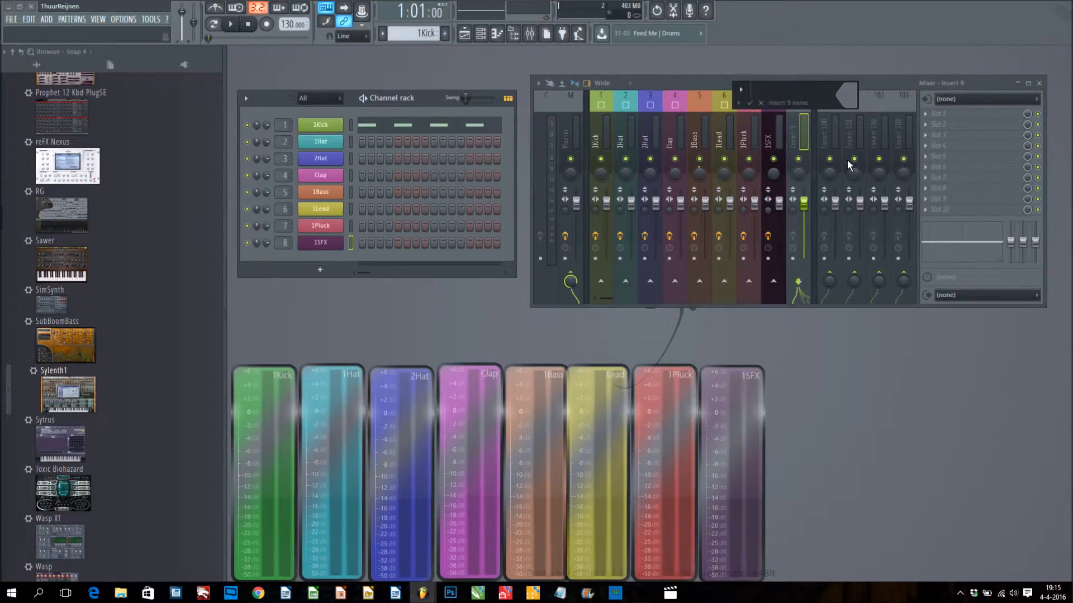
type("Percussion")
left_click(847, 94)
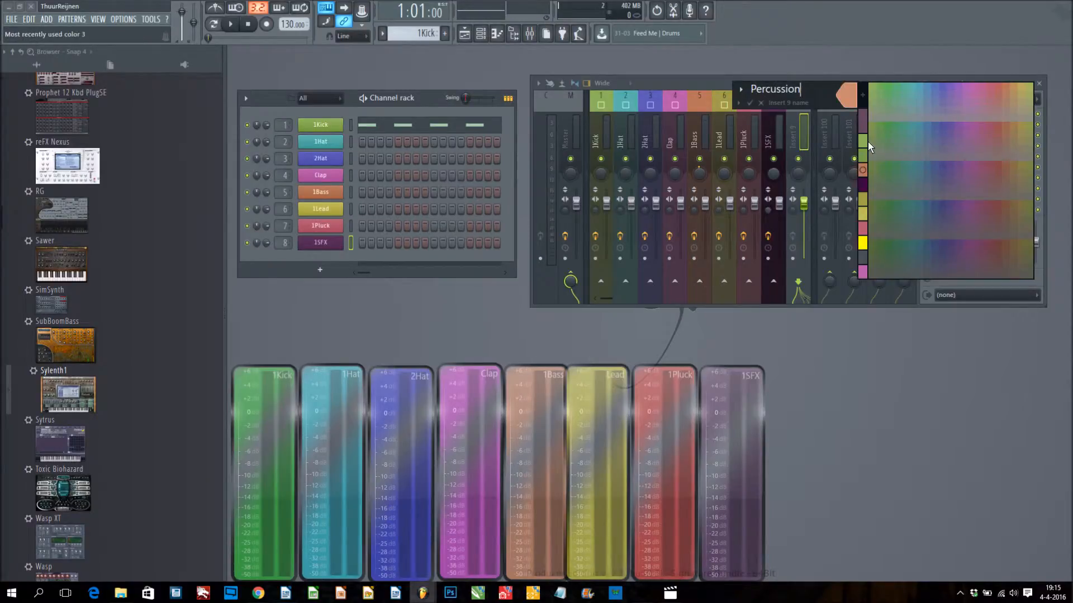
left_click(863, 94)
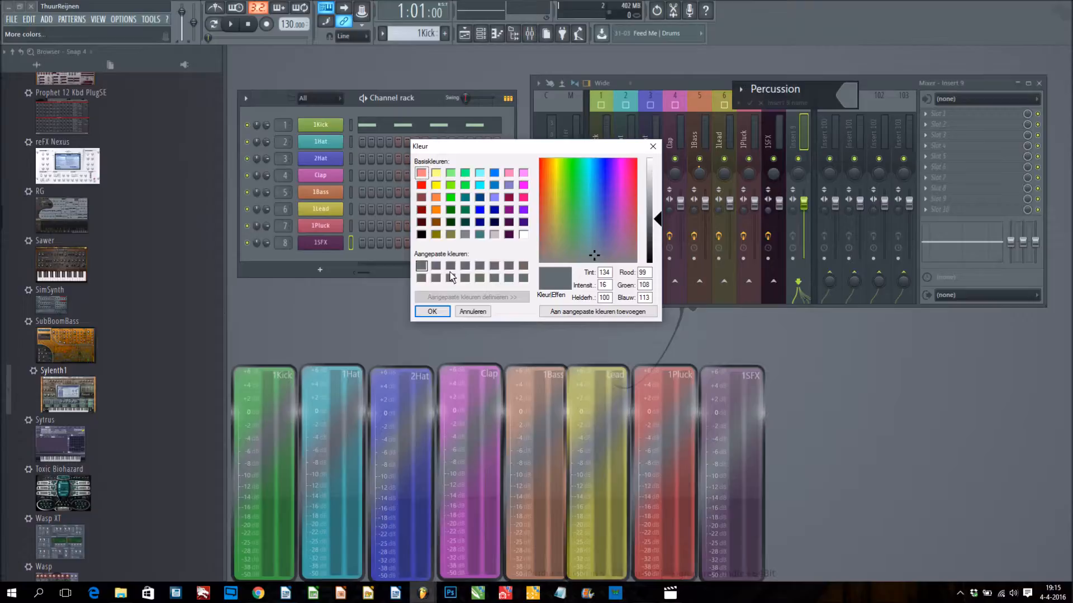
left_click(422, 234)
left_click(432, 311)
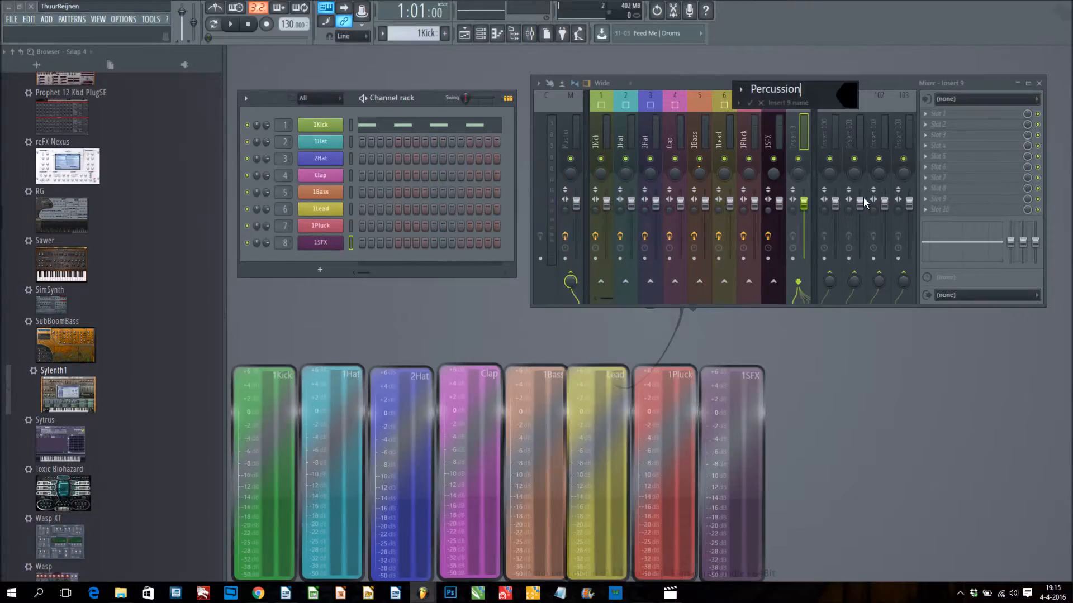
key("Return")
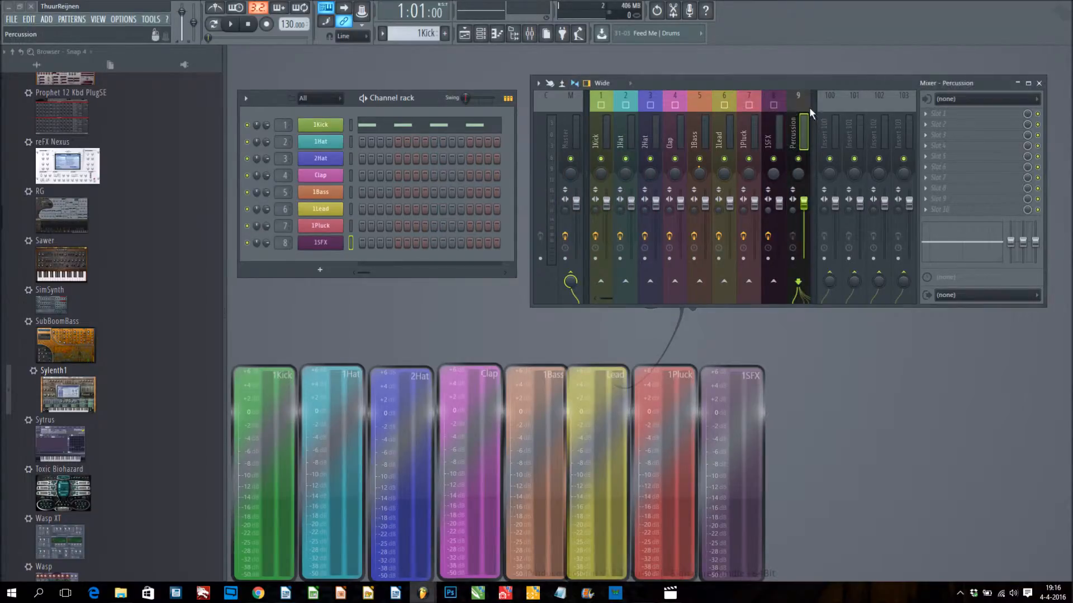
Move the Percussion track in front of 1Kick and route 1Kick, 1Hat, 2Hat and Clap to the Percussion track only.
left_click_drag(803, 128, 601, 128)
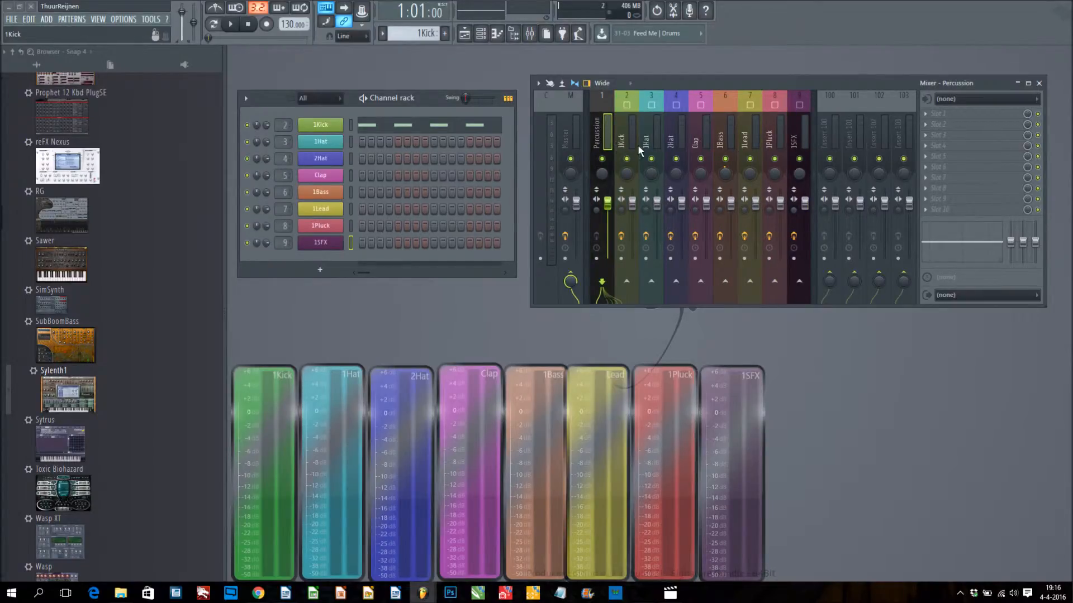
left_click_drag(611, 136, 706, 148)
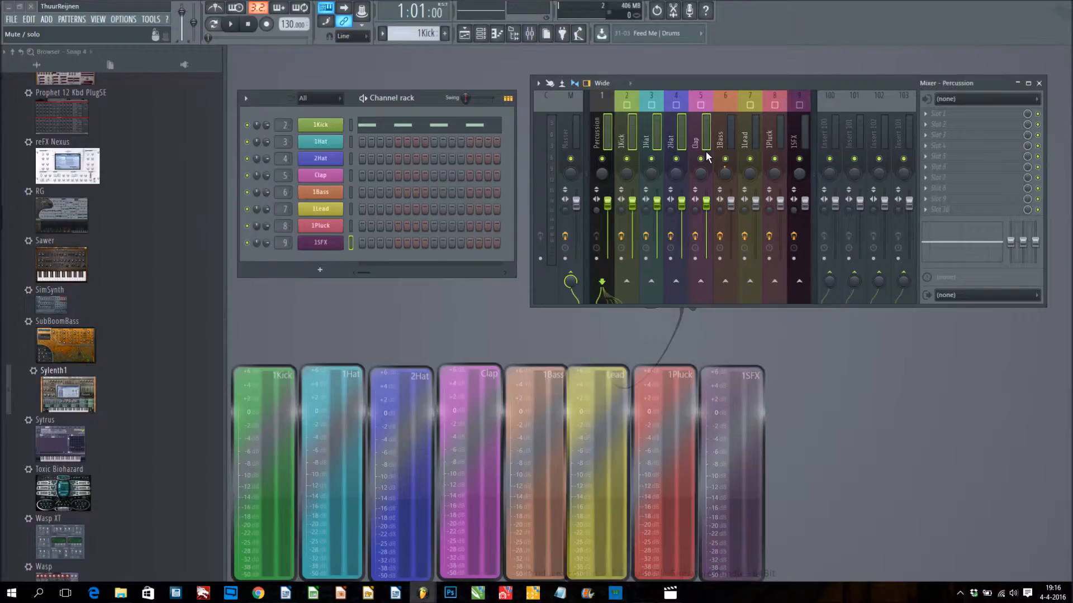
right_click(606, 136)
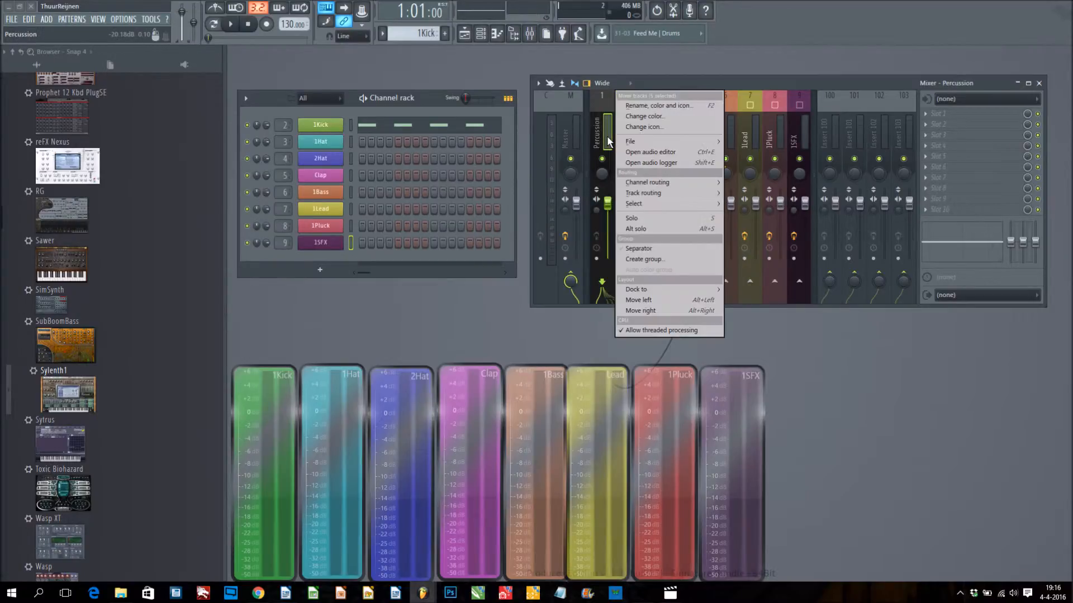
mouse_move(639, 192)
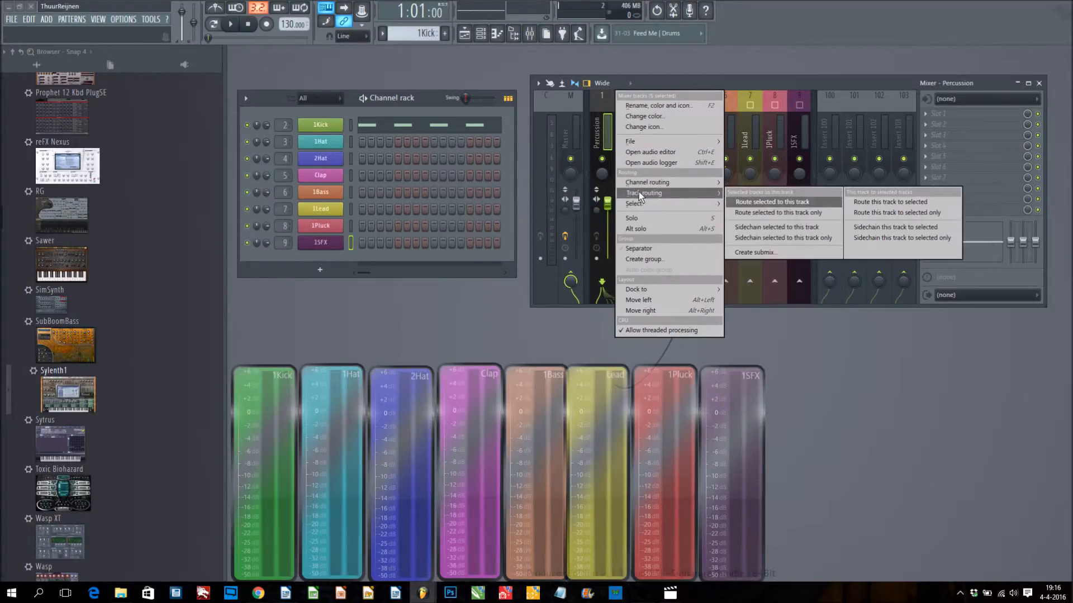
left_click(779, 214)
Go through the 1Kick, 1Hat, 2Hat and Clap mixer tracks to check where each is routed.
left_click(629, 148)
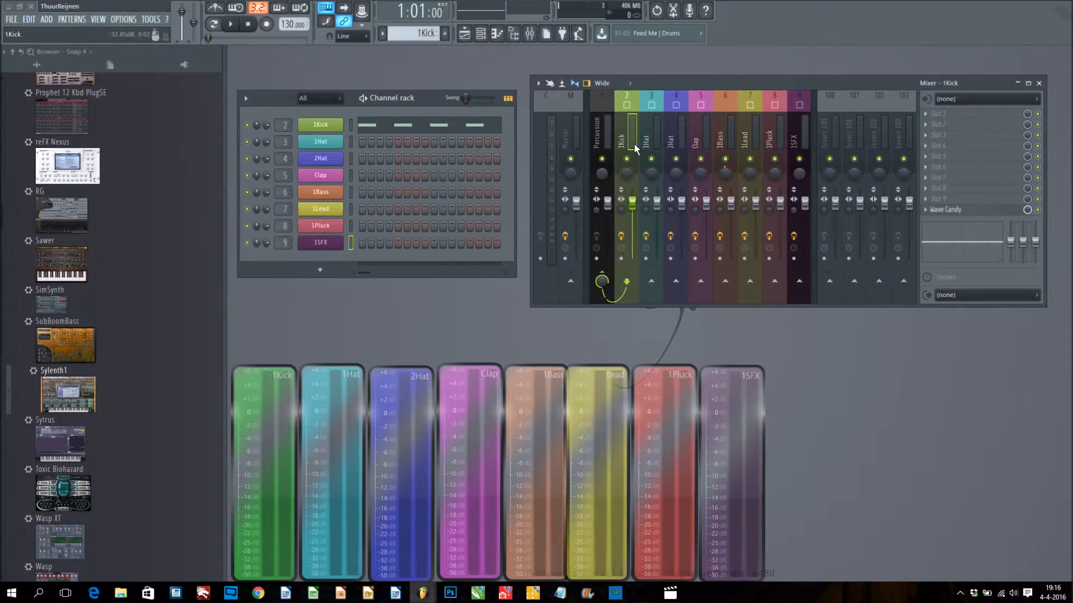
left_click(649, 145)
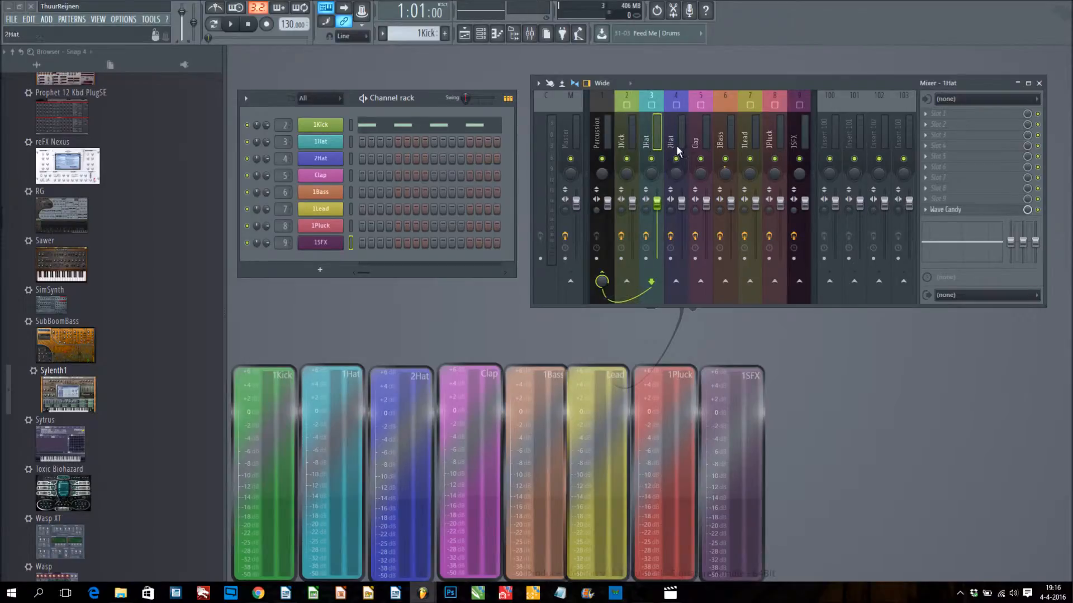
left_click(670, 163)
left_click(702, 150)
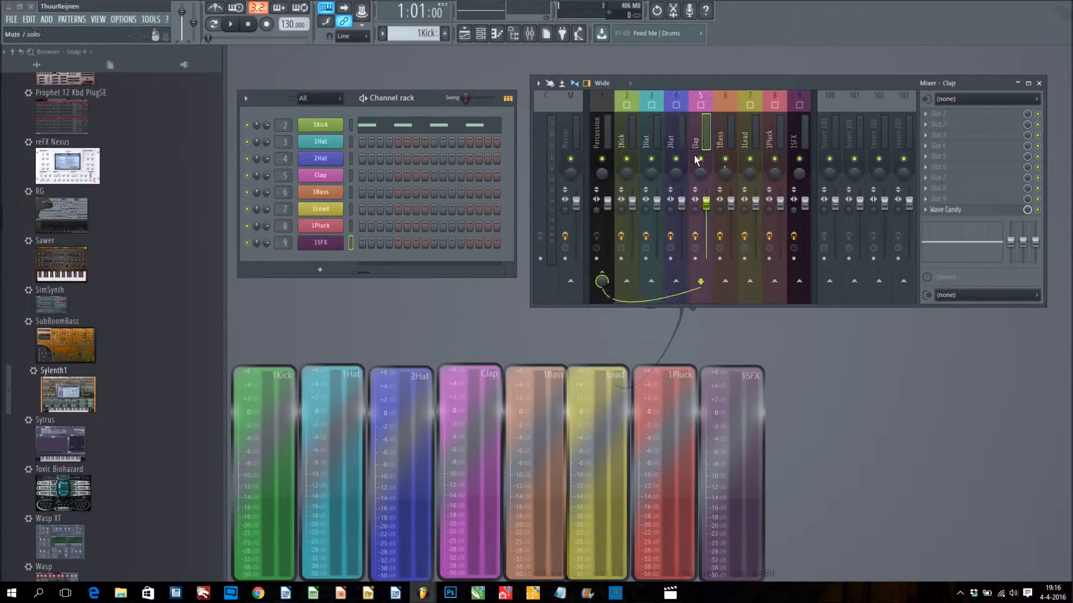
Add Wave Candy to effect slot 10 of the Percussion mixer track.
left_click(602, 150)
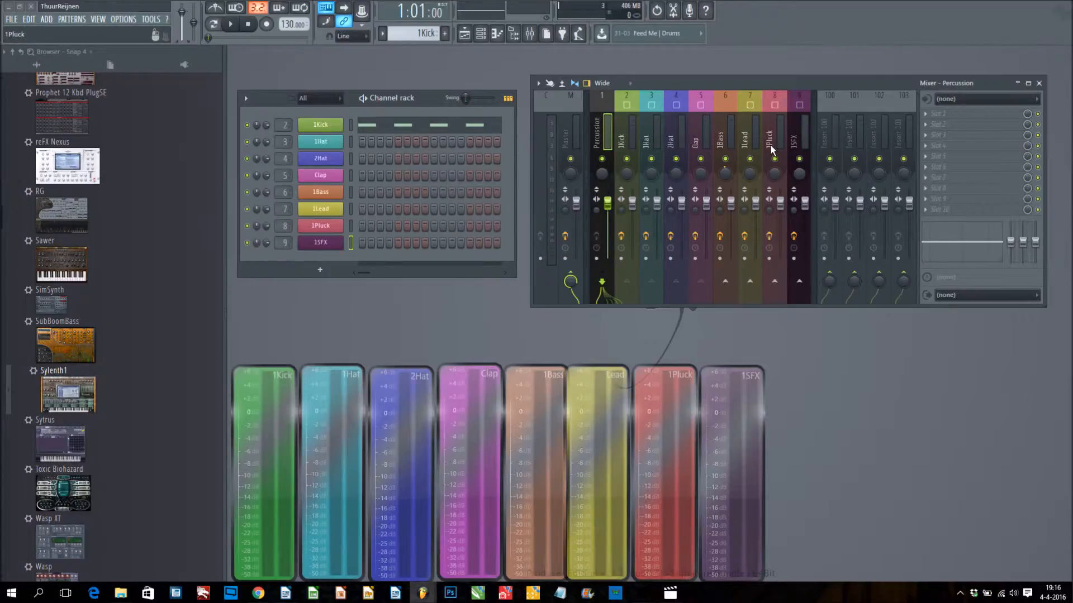
left_click(815, 155)
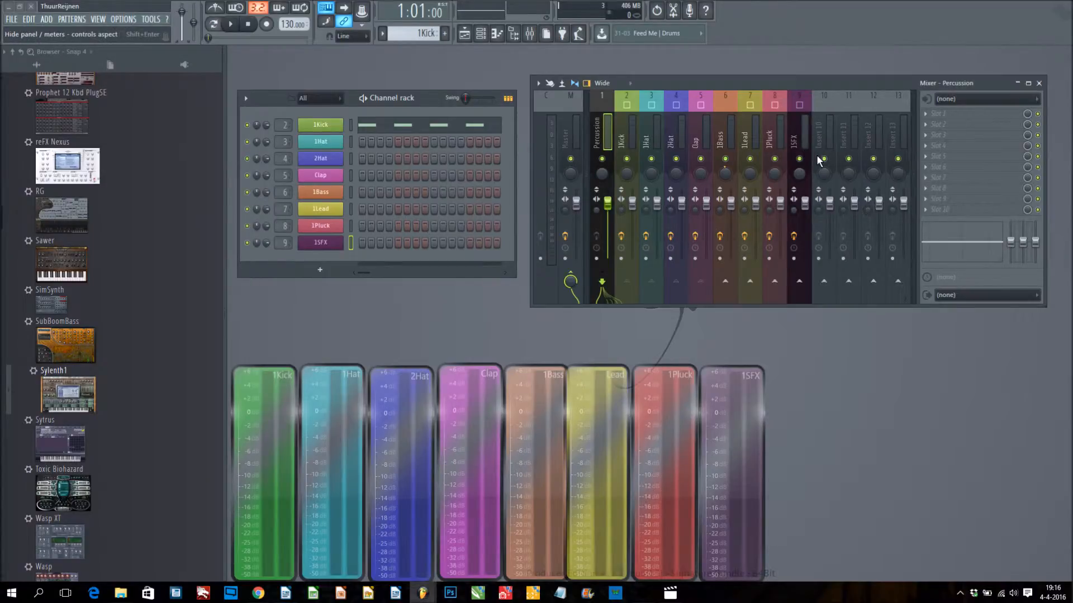
left_click(927, 212)
left_click(611, 149)
left_click(927, 210)
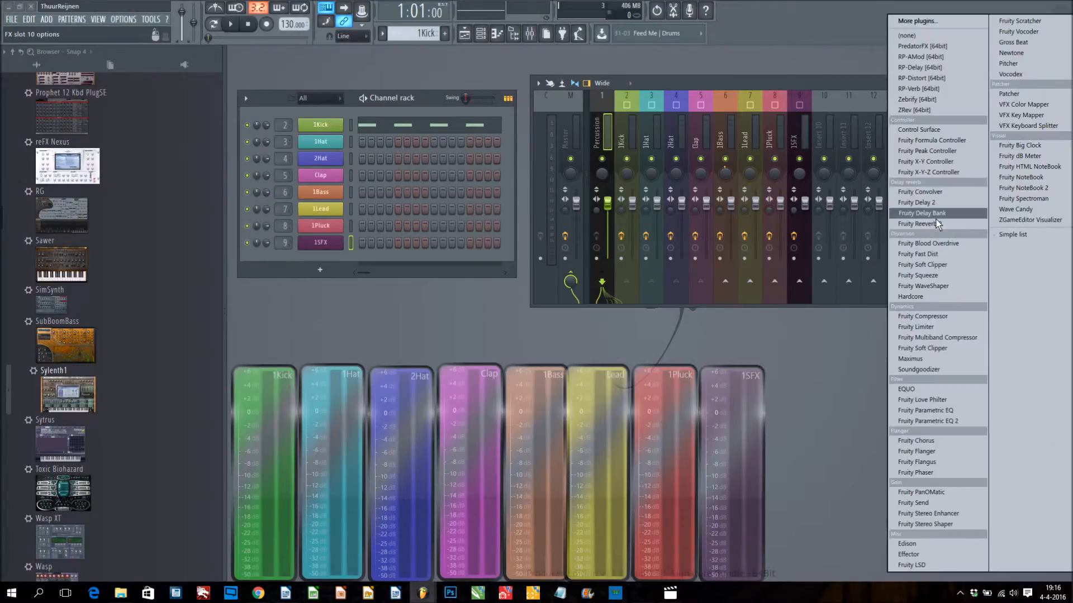
left_click(1048, 210)
Set the Percussion track's Wave Candy to a meter preset titled "Percusssion" and place the meter beside the 1SFX meter.
left_click(82, 131)
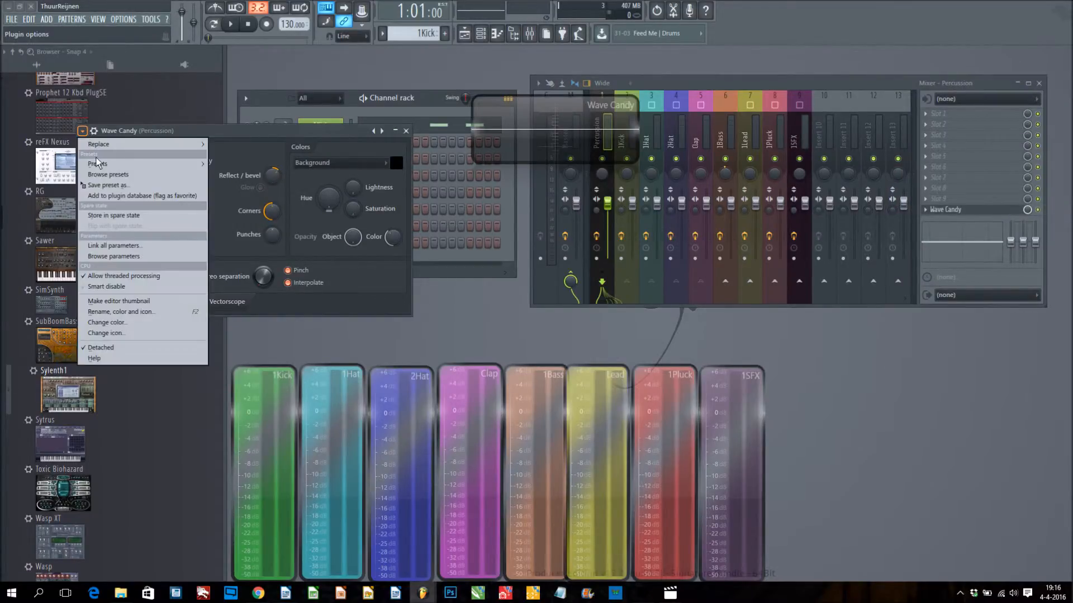
mouse_move(97, 163)
left_click(221, 152)
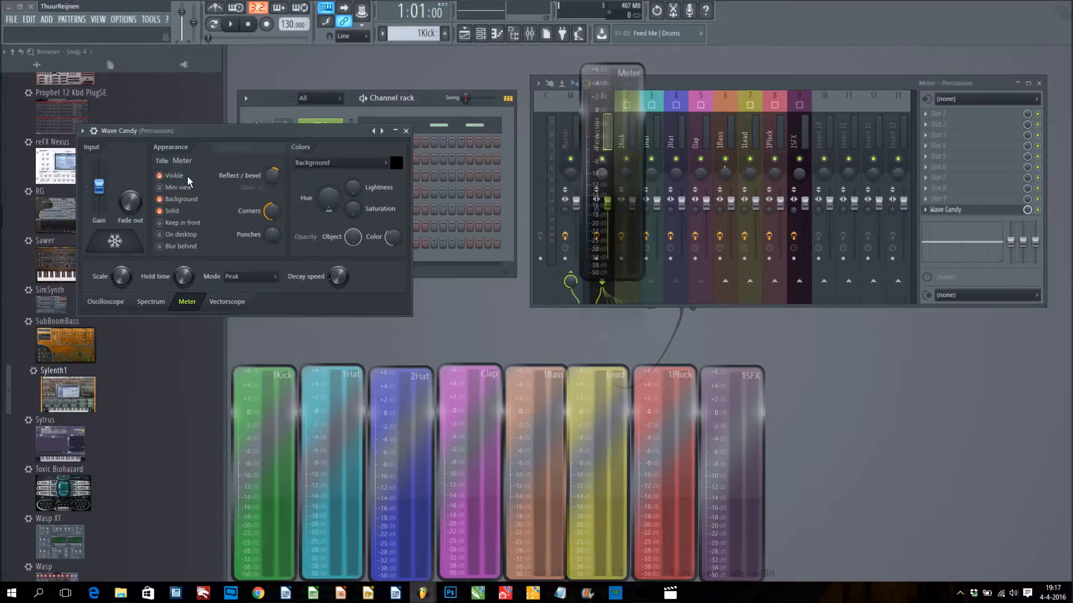
left_click(182, 161)
type("Percusssion")
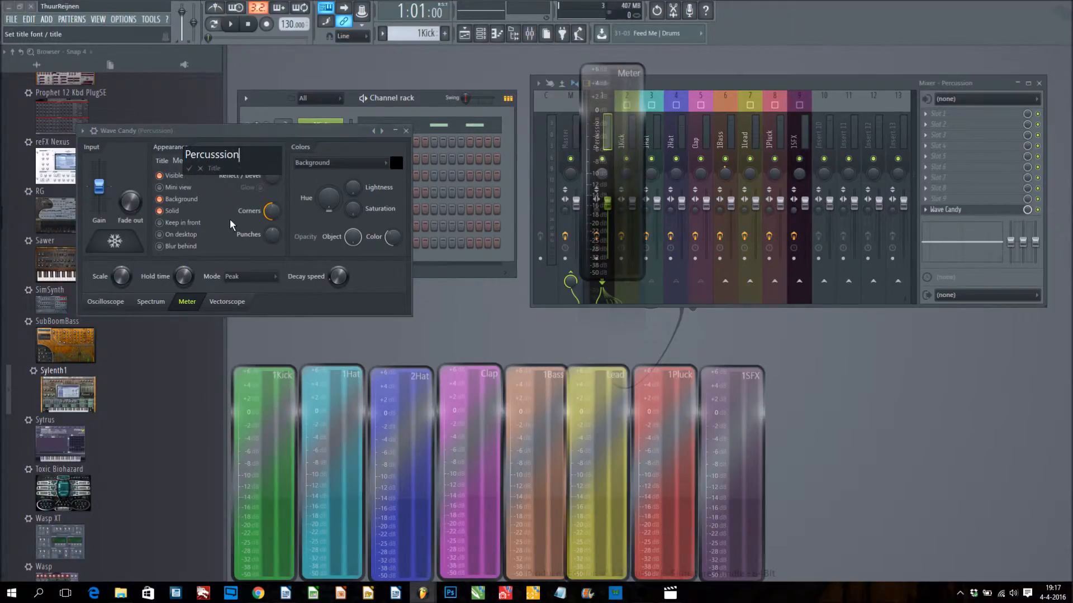
key("Return")
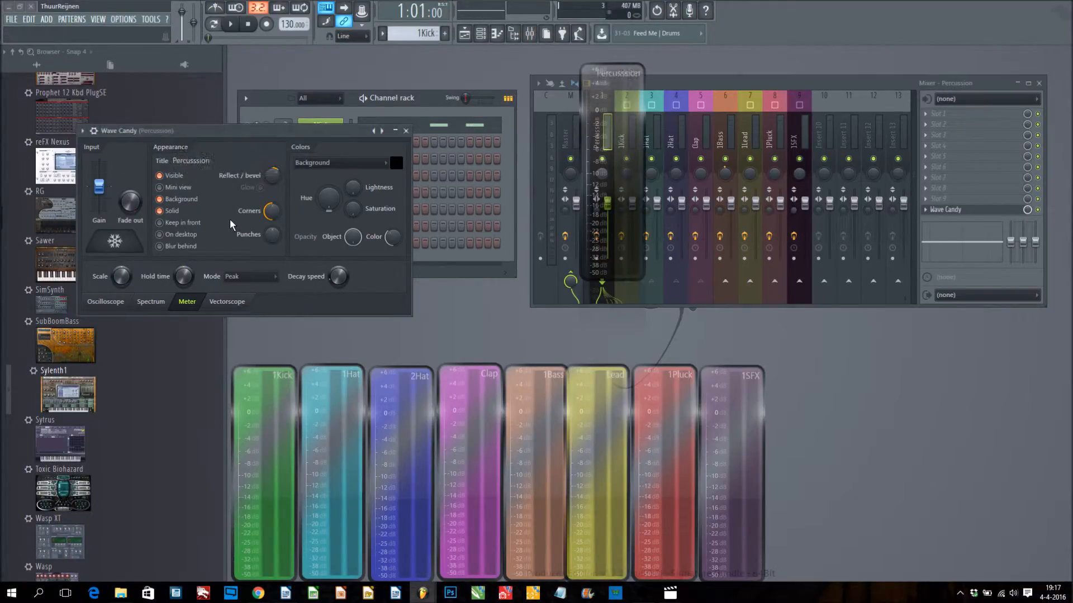
left_click_drag(638, 180, 806, 431)
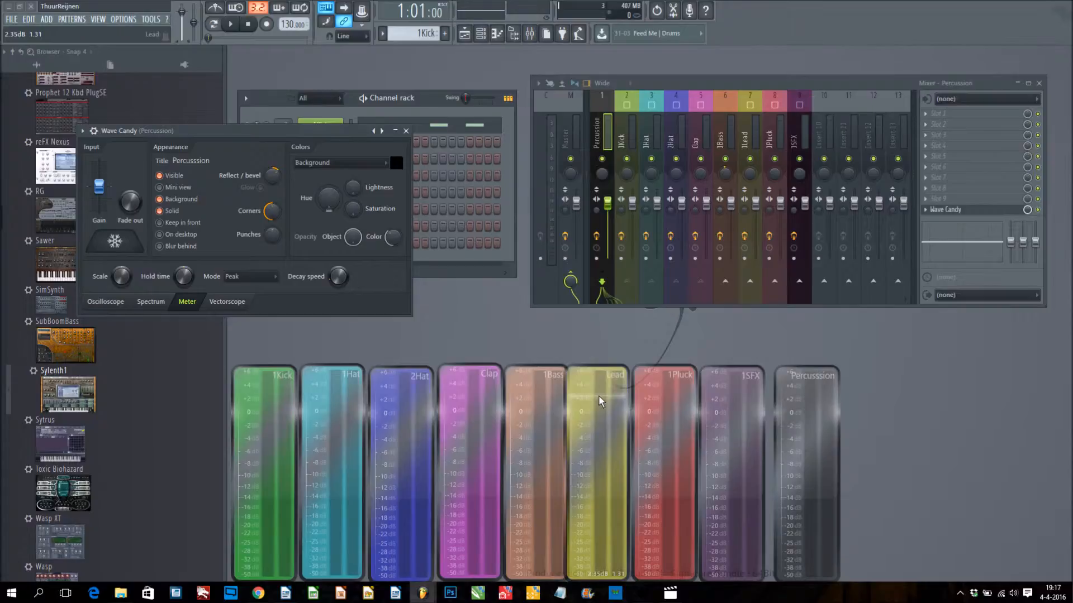
Add Maximus to effect slot 9 of the Percussion track and lower the flat upper part of its master curve slightly.
left_click(926, 199)
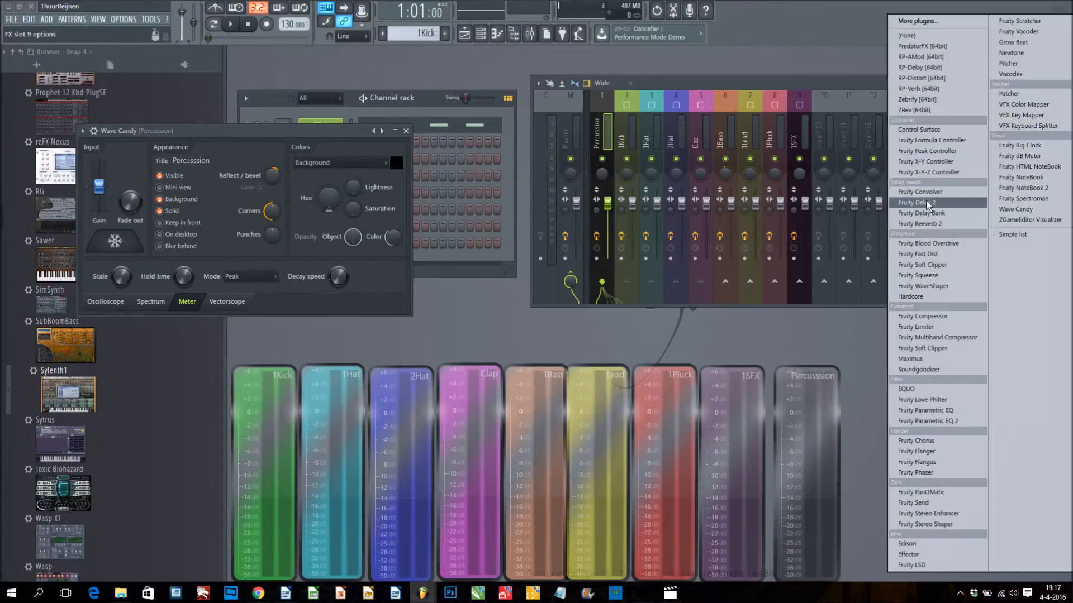
left_click(921, 360)
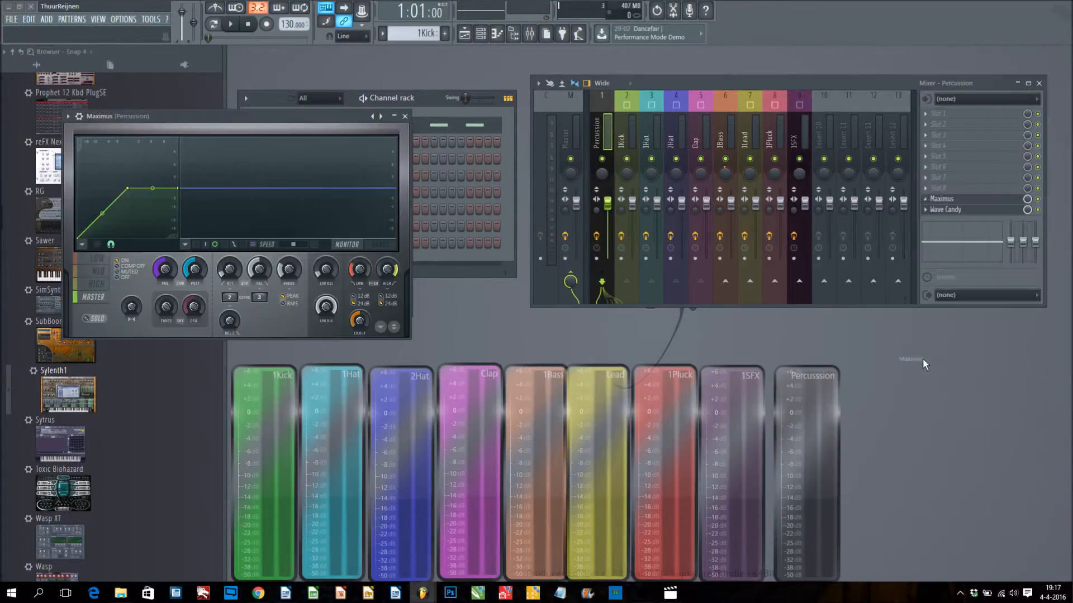
left_click_drag(298, 110, 546, 119)
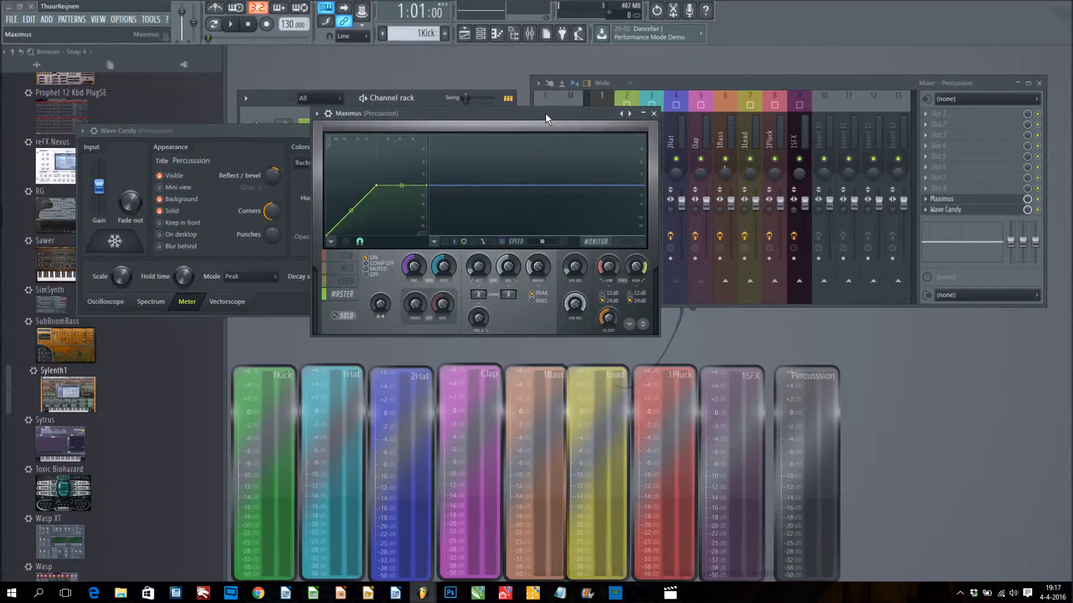
left_click_drag(426, 185, 377, 195)
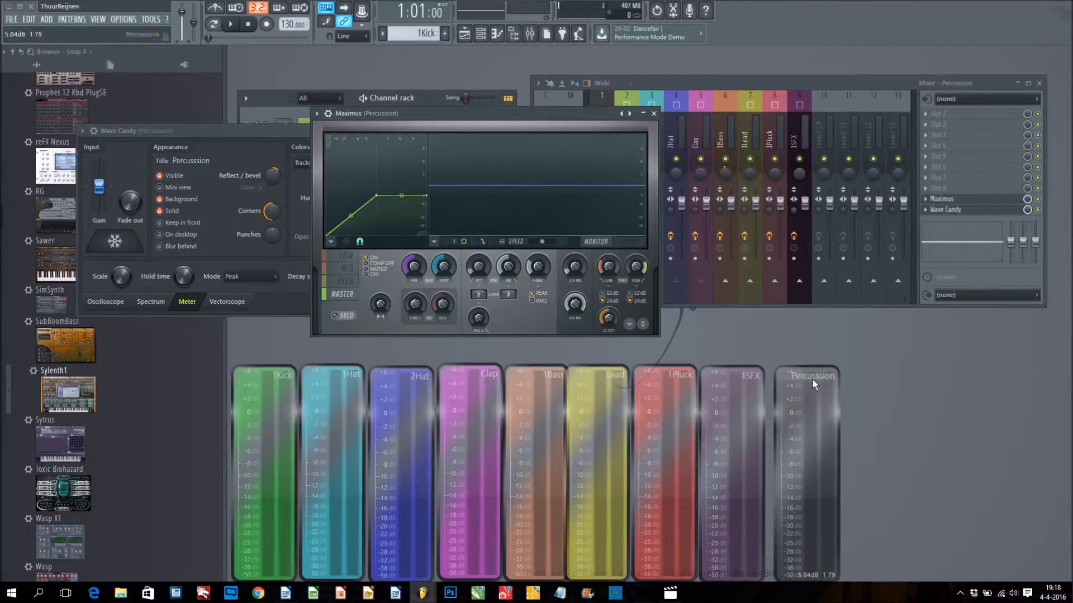
Move the Percussion track's Maximus window clear of the mixer and review the routing between the drum tracks and the Percussion bus.
left_click_drag(530, 116, 419, 106)
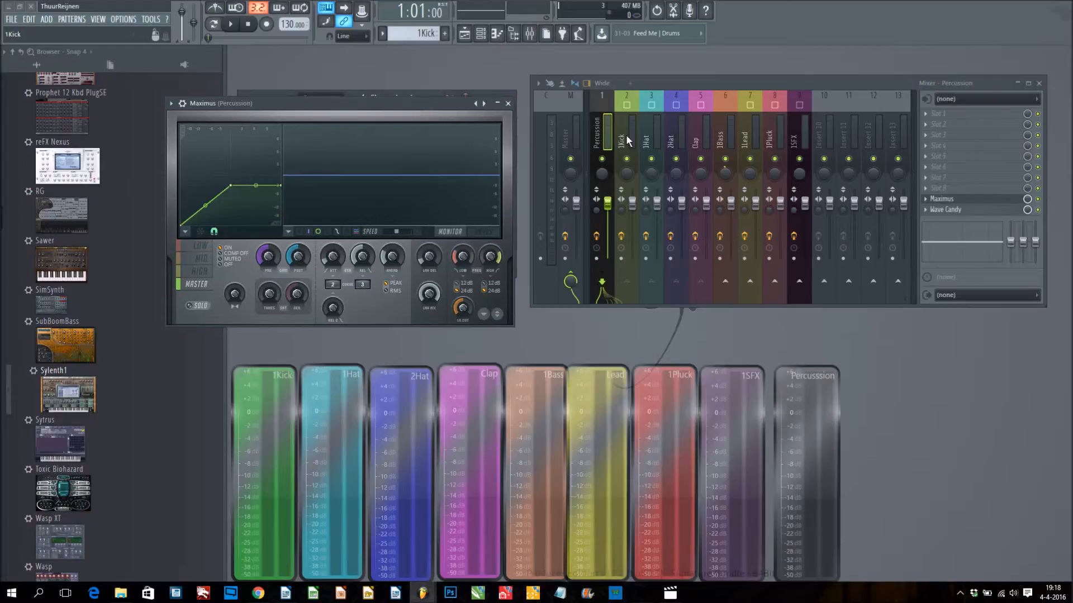
left_click(677, 138)
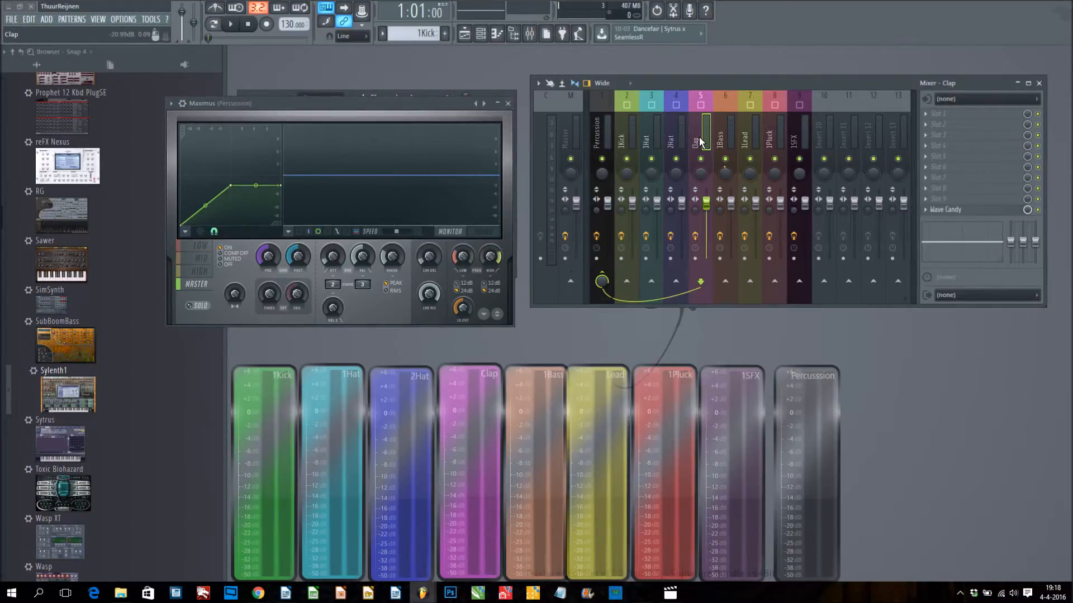
left_click(657, 136)
left_click(634, 134)
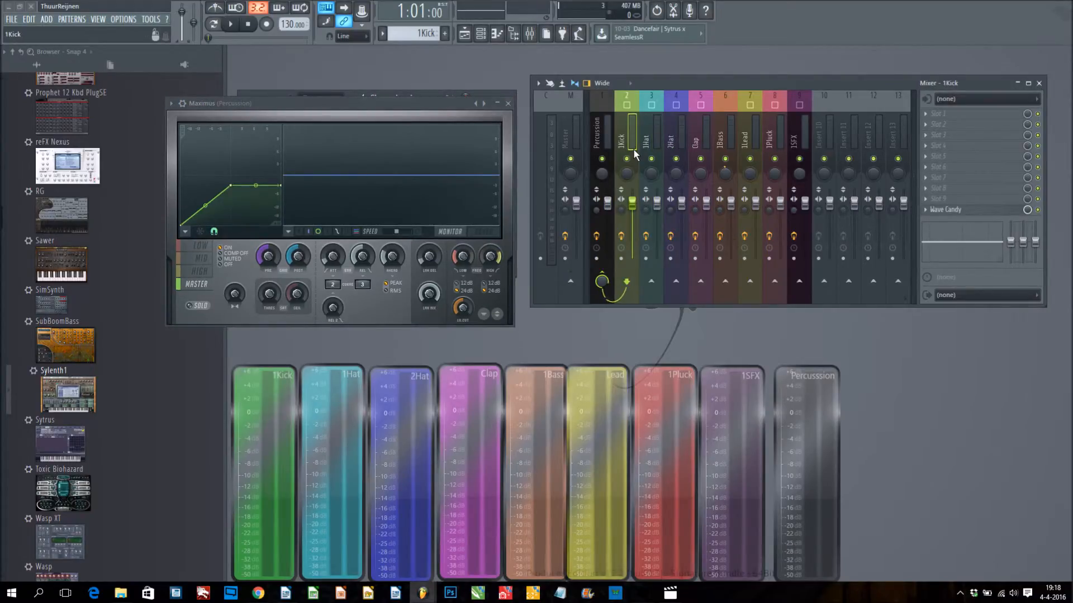
left_click(605, 142)
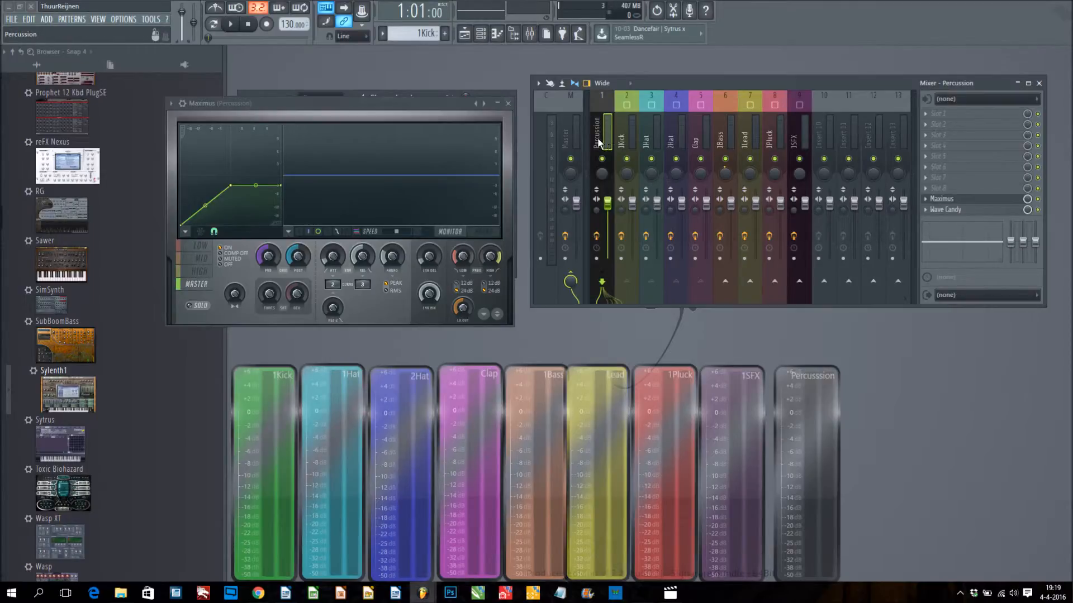
Rename mixer track Insert 10 as "Instrumentals" and color it black.
left_click(826, 132)
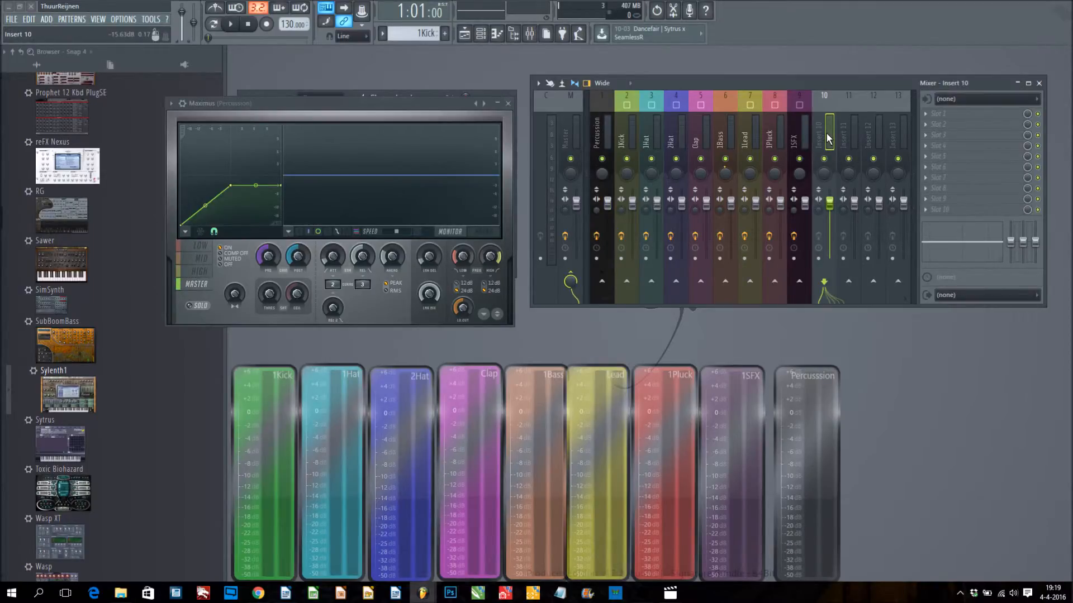
right_click(830, 94)
left_click(854, 109)
type("Instruments")
key("BackSpace")
type("als")
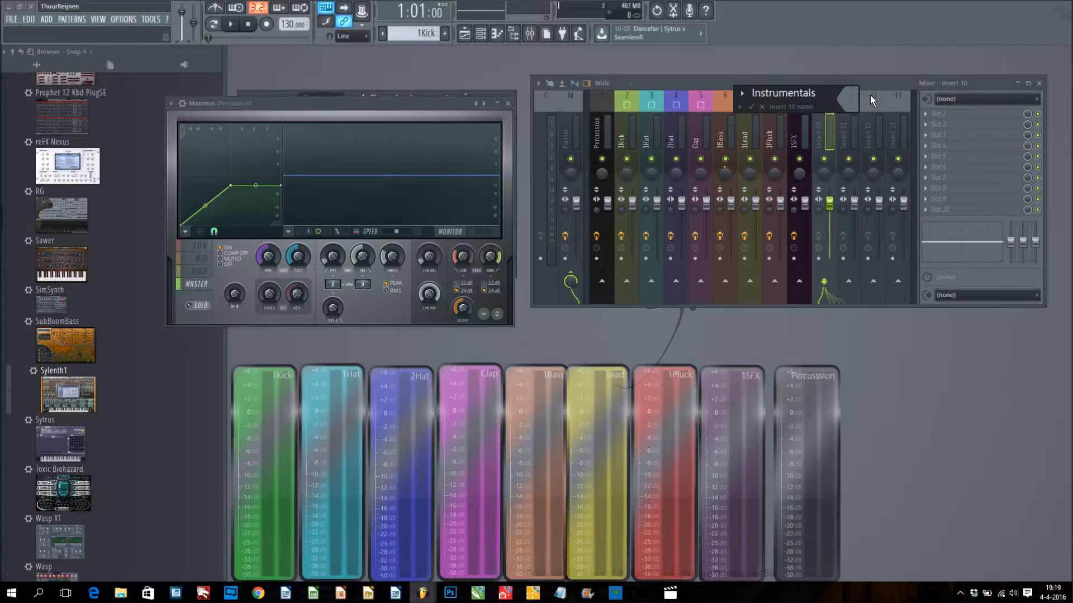
left_click(848, 100)
left_click(876, 236)
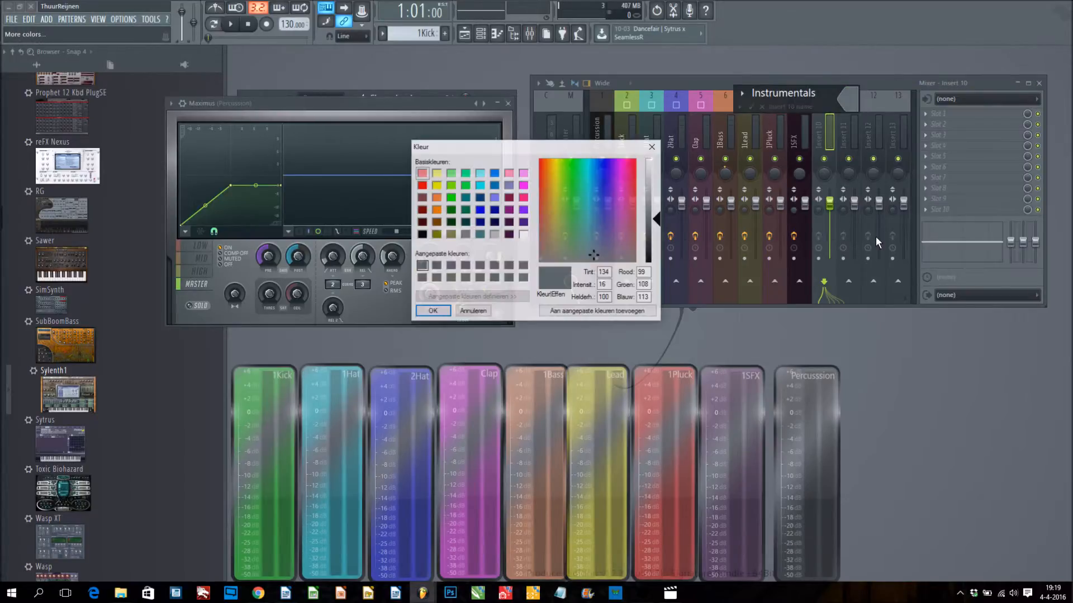
left_click(422, 235)
left_click(432, 310)
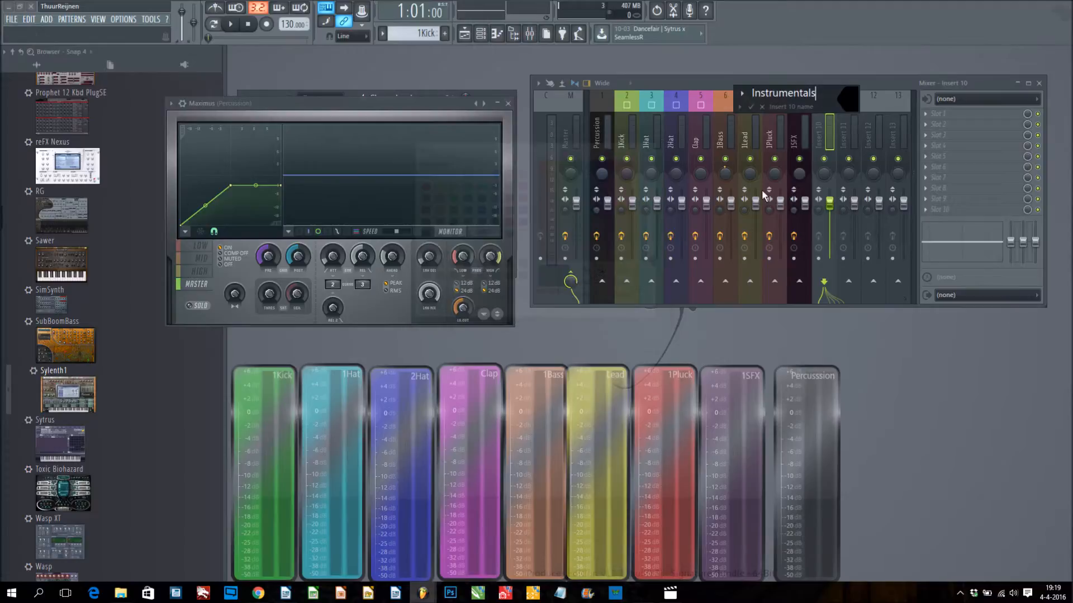
left_click(808, 120)
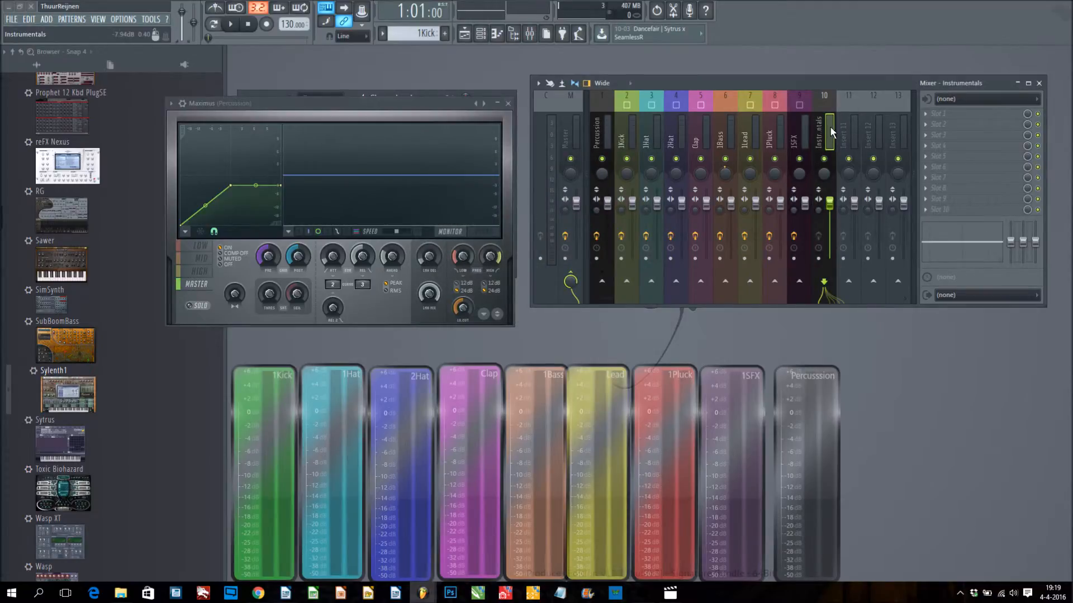
Move the Instrumentals track between Clap and 1Bass and set it apart from the percussion tracks with a group separator.
left_click_drag(830, 127, 725, 126)
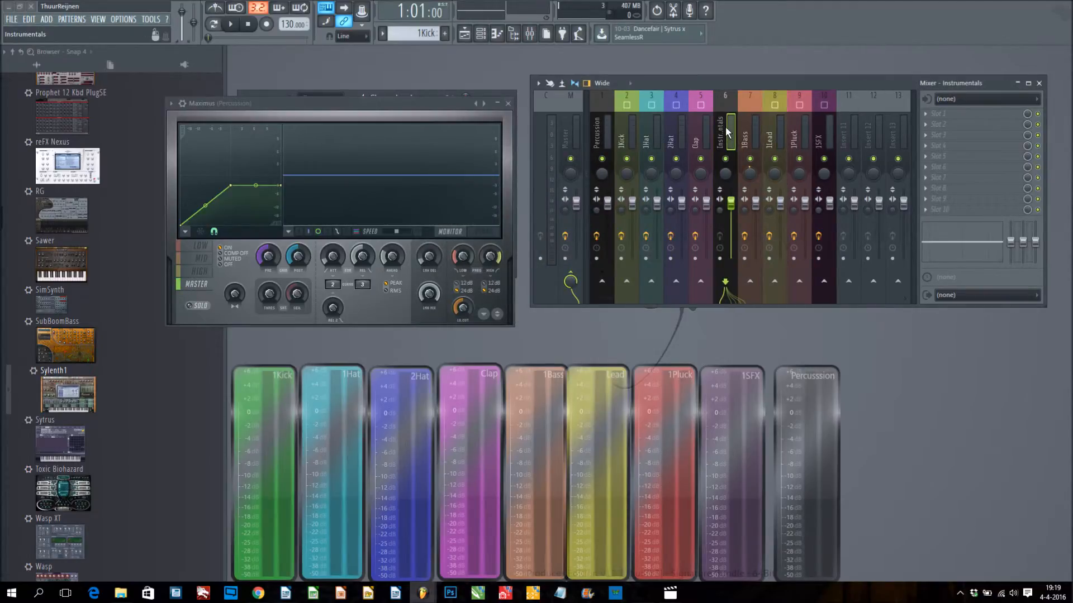
right_click(725, 135)
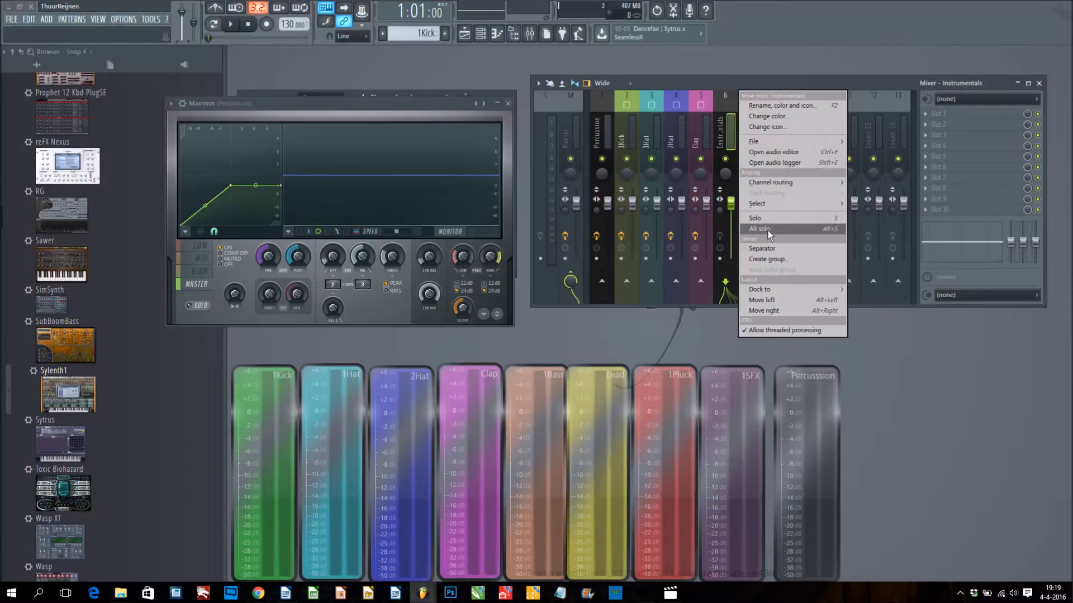
left_click(769, 259)
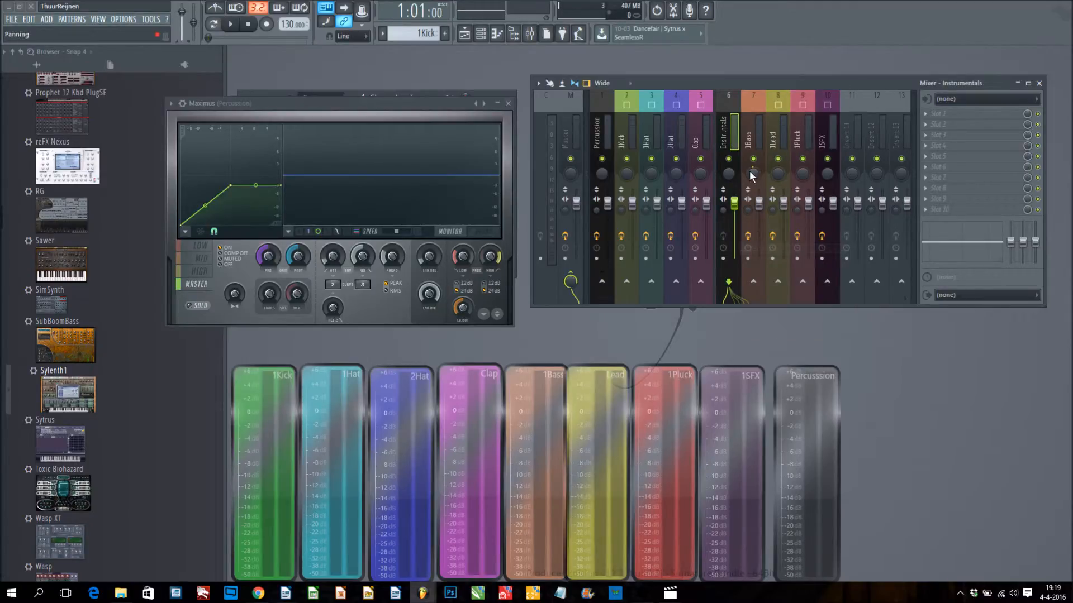
Route the 1Bass, 1Lead, 1Pluck and 1SFX mixer tracks to the Instrumentals track only.
left_click_drag(738, 144, 827, 145)
right_click(739, 141)
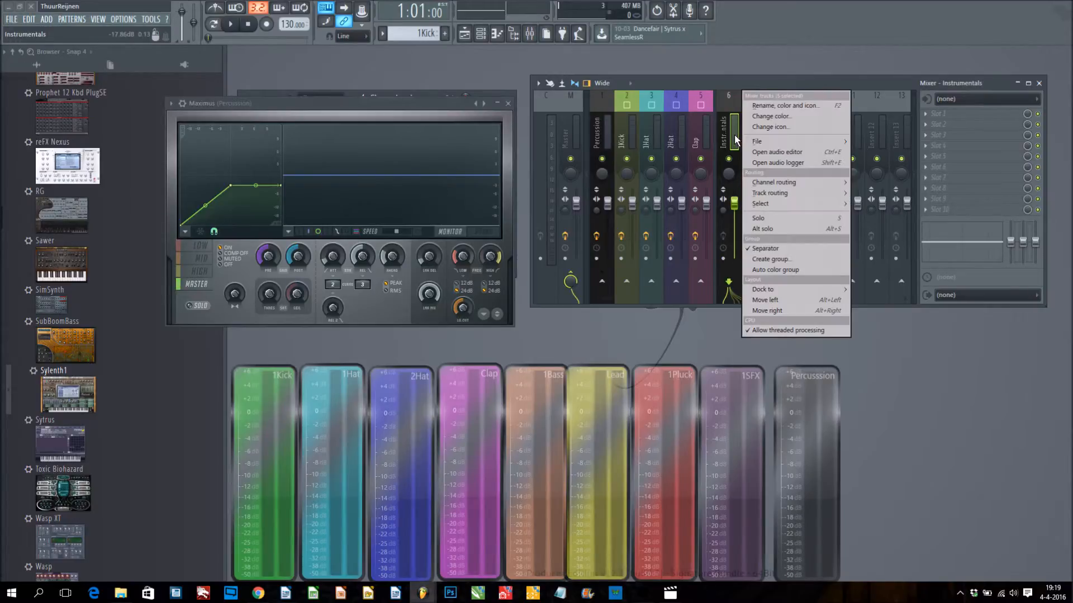
mouse_move(782, 193)
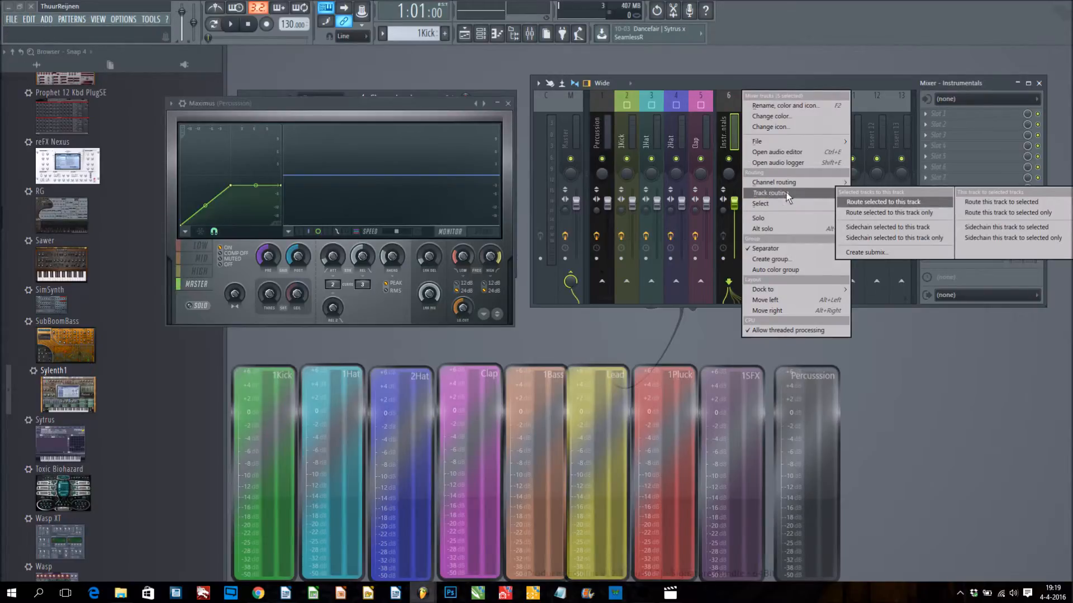
left_click(870, 212)
Go through the 1Bass, 1Lead, 1Pluck, 1SFX and Instrumentals mixer tracks to check their routing.
left_click(757, 143)
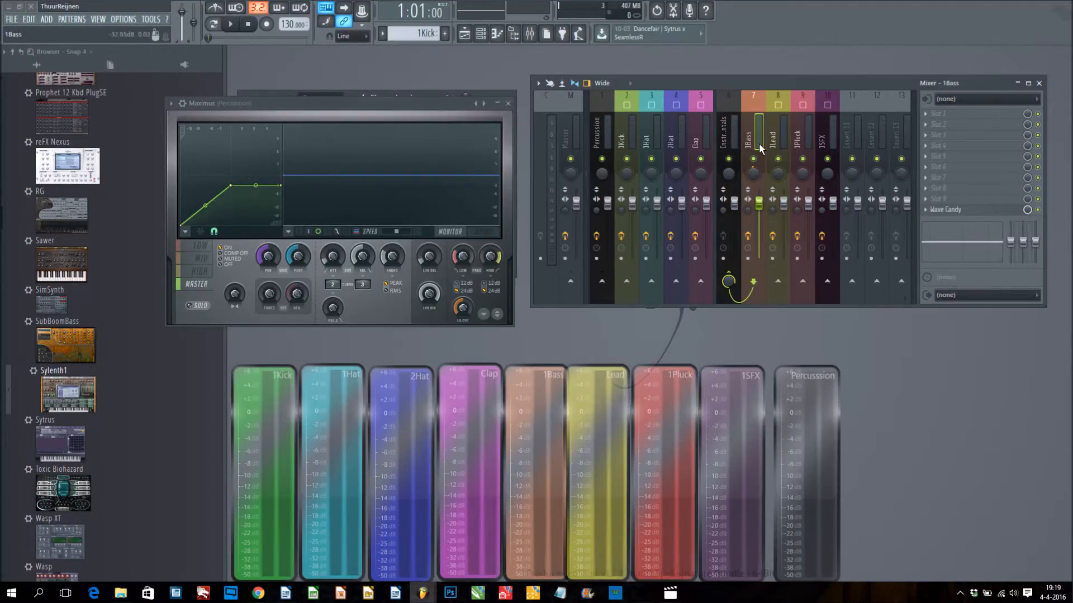
left_click(782, 146)
left_click(804, 147)
left_click(824, 148)
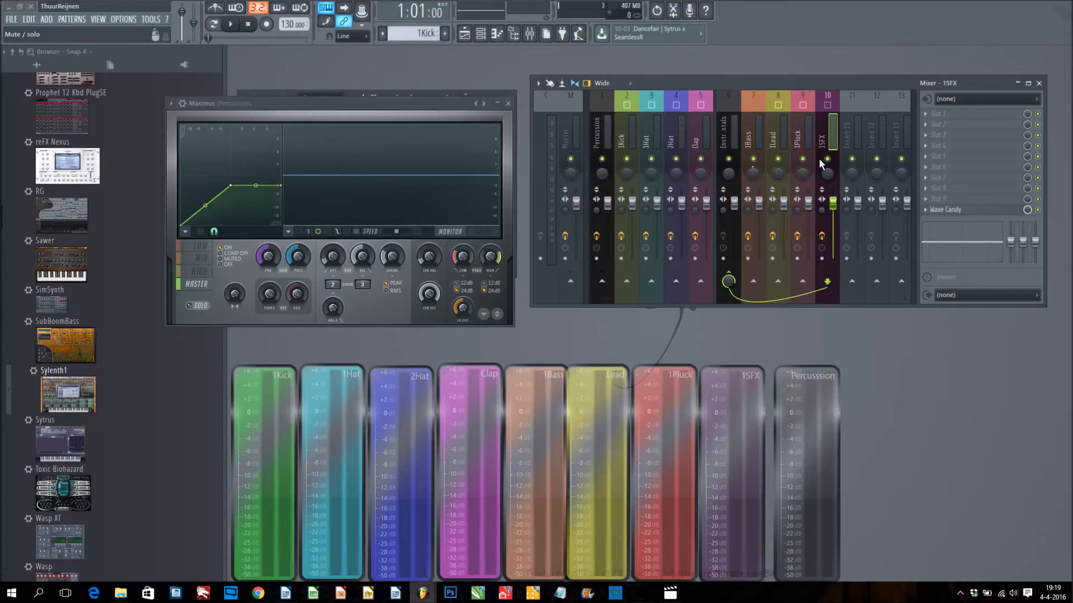
left_click(729, 143)
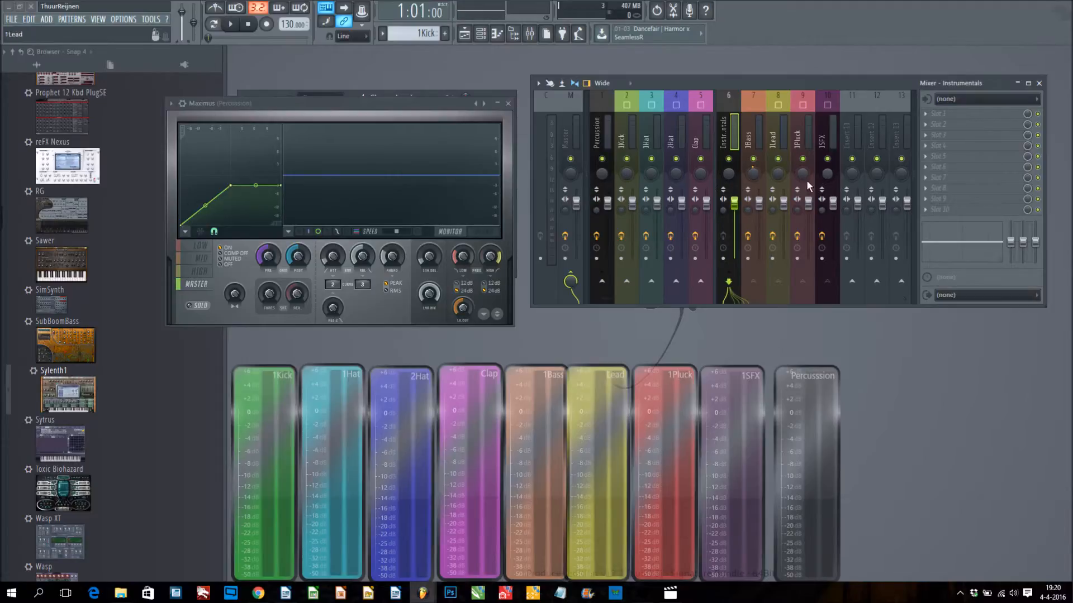
Inspect Maximus on the Master track, and close both the Master and Percussion Maximus windows.
left_click(575, 149)
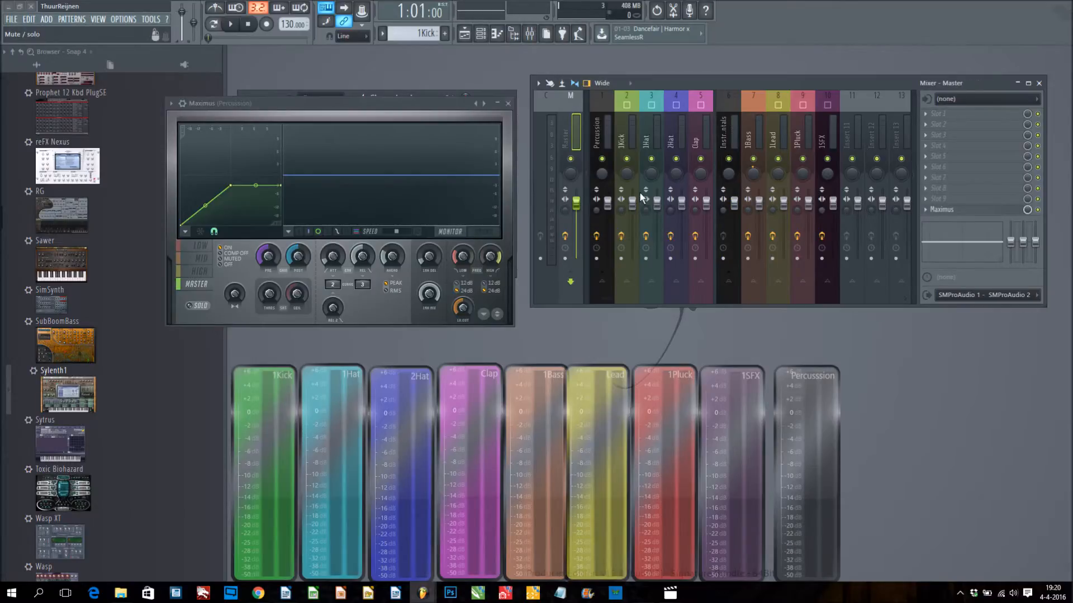
left_click(946, 209)
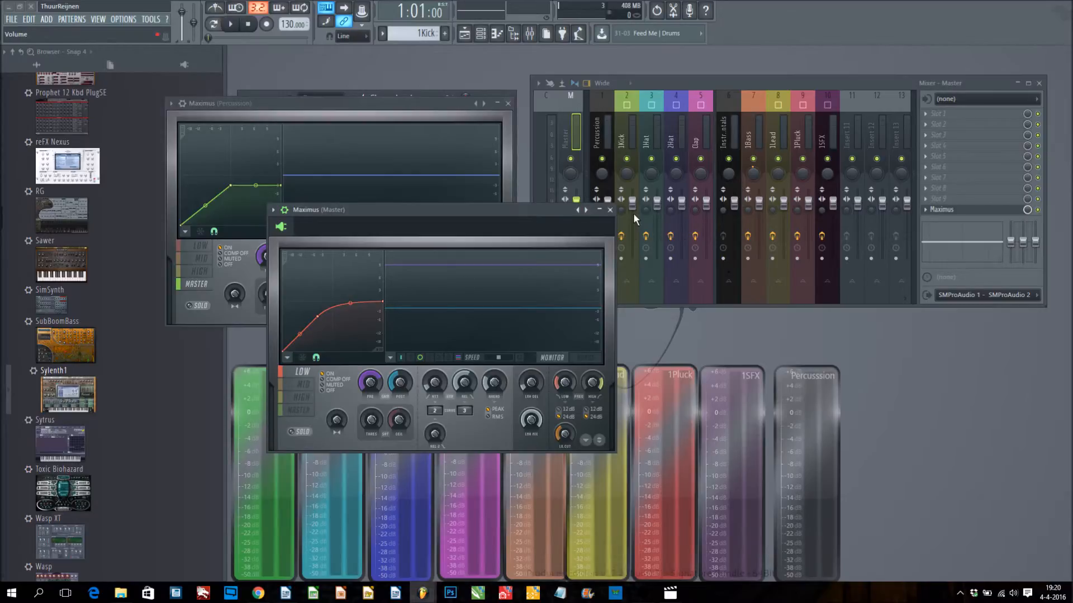
left_click(610, 210)
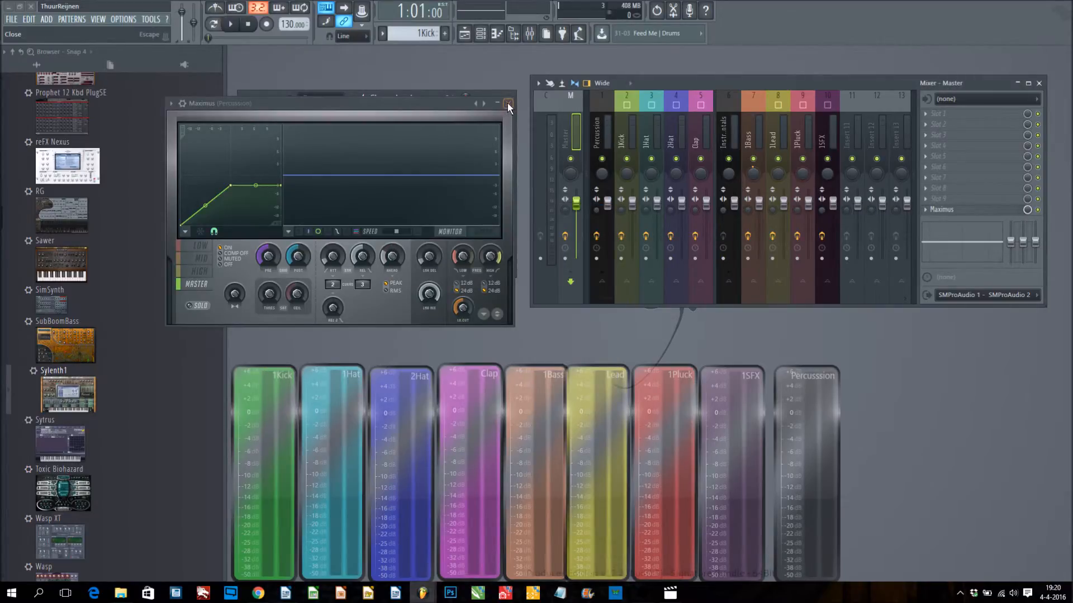
left_click(508, 103)
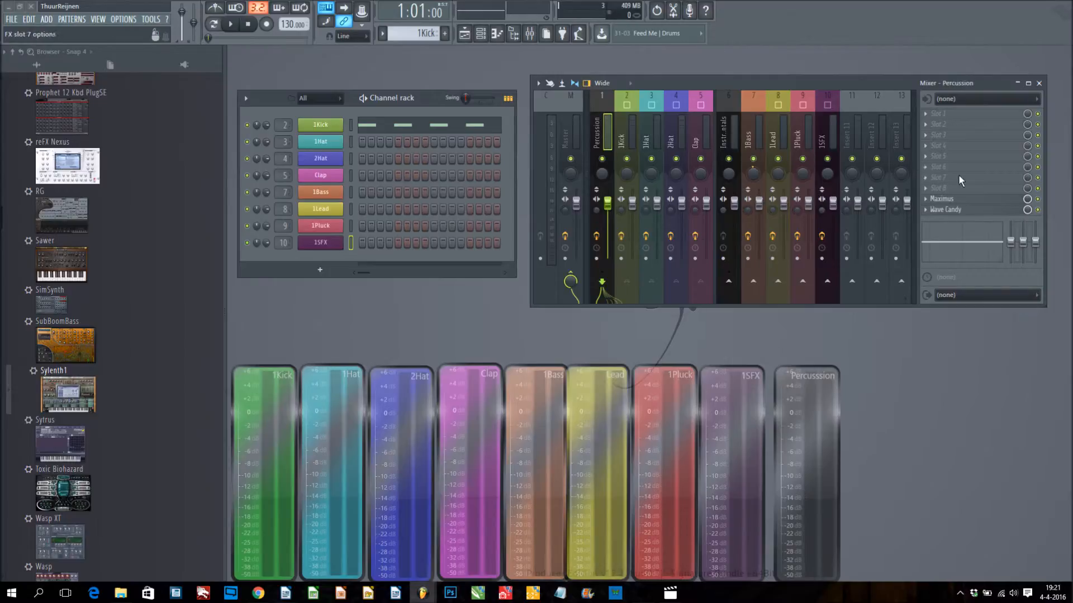
Add Wave Candy to effect slot 10 of the Instrumentals mixer track.
left_click(728, 134)
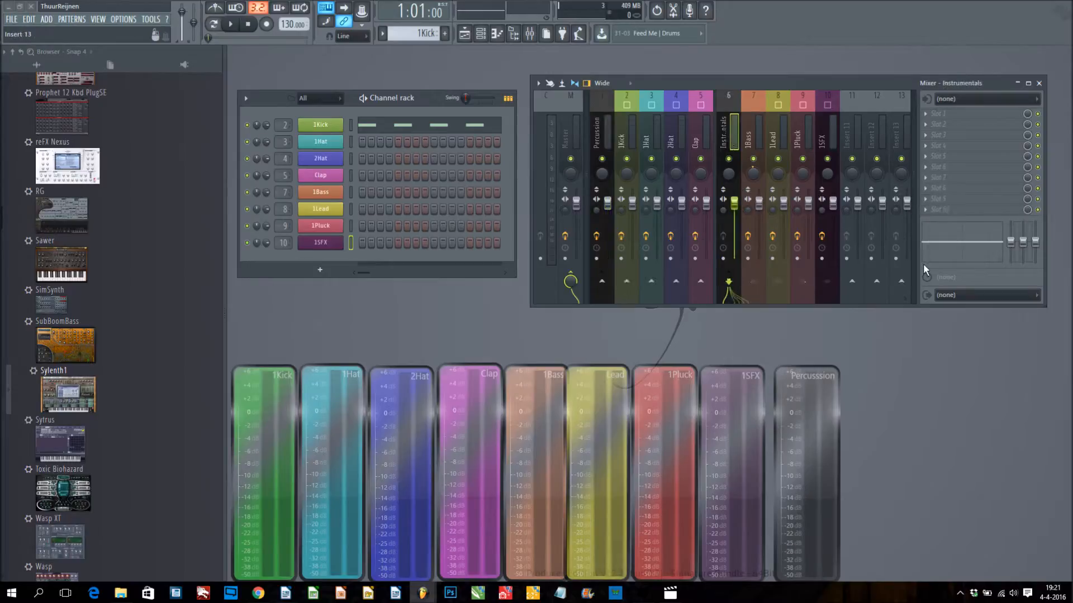
left_click(923, 208)
left_click(1015, 206)
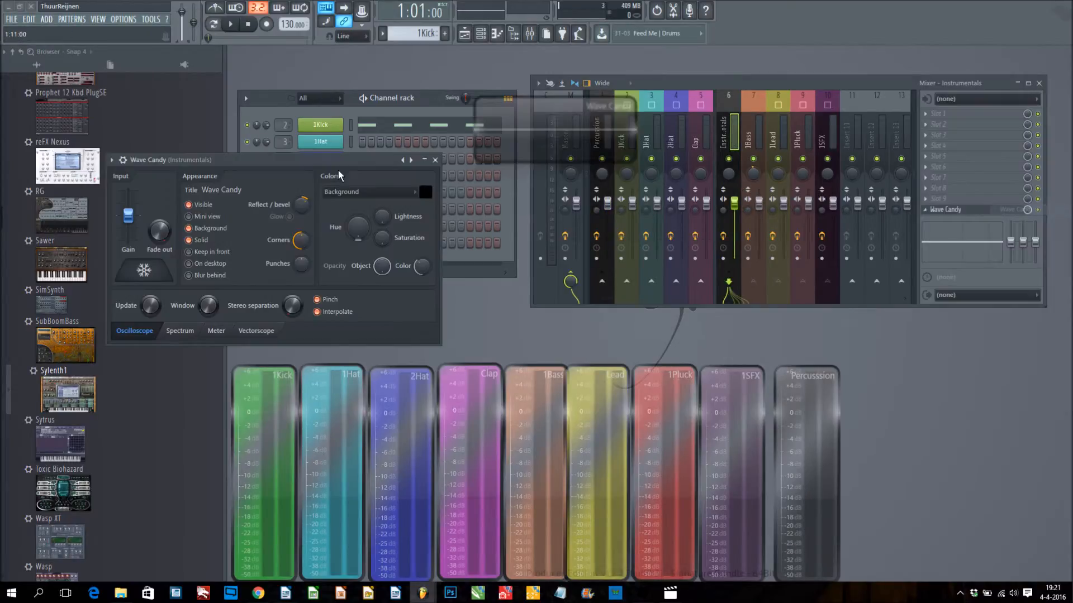
Apply the Peak meter preset to the Instrumentals track's Wave Candy, title it "Instrumental" and place the meter beside the Percussion meter.
left_click(112, 160)
mouse_move(168, 193)
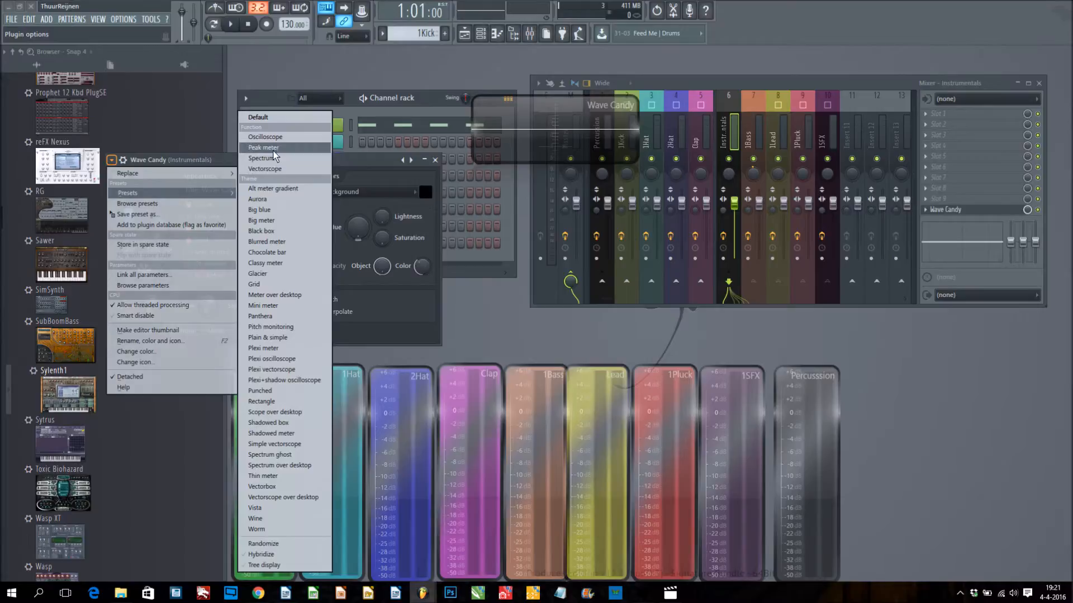
left_click(313, 148)
left_click(216, 191)
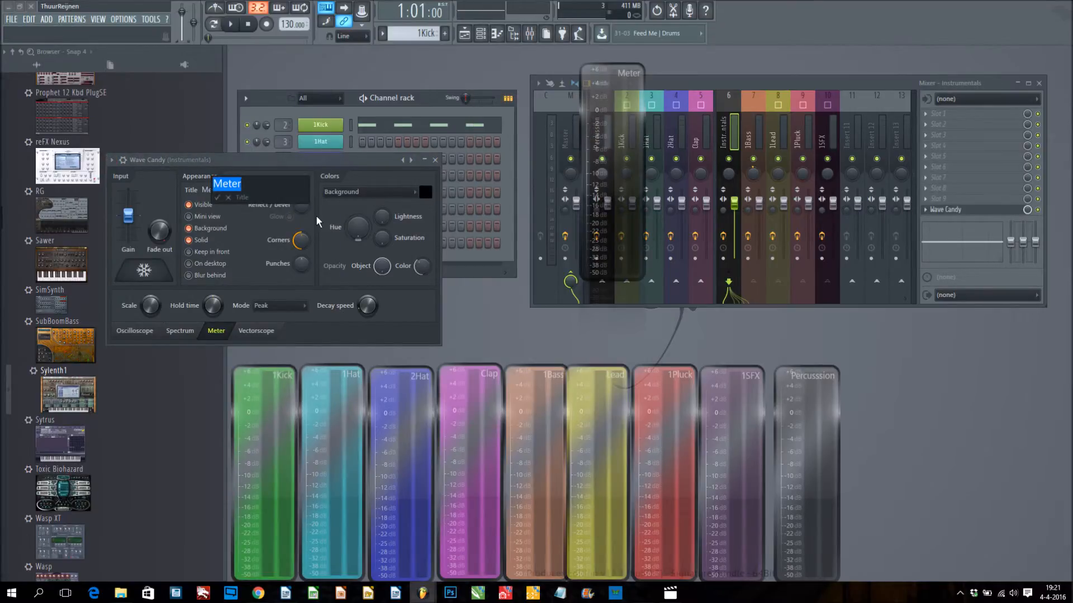
type("Instrumental")
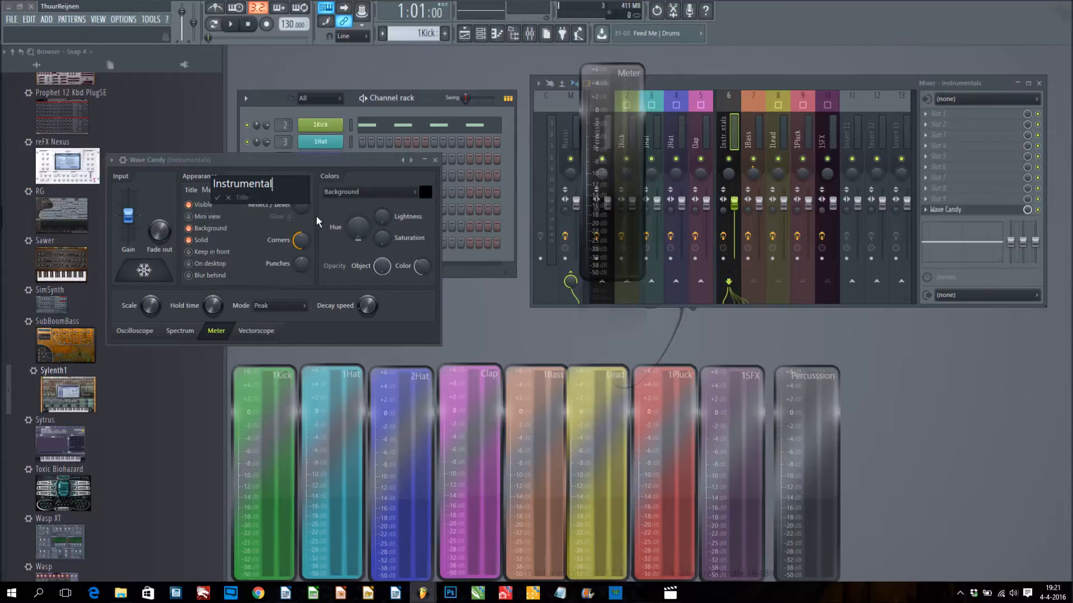
key("Return")
left_click_drag(624, 139, 892, 439)
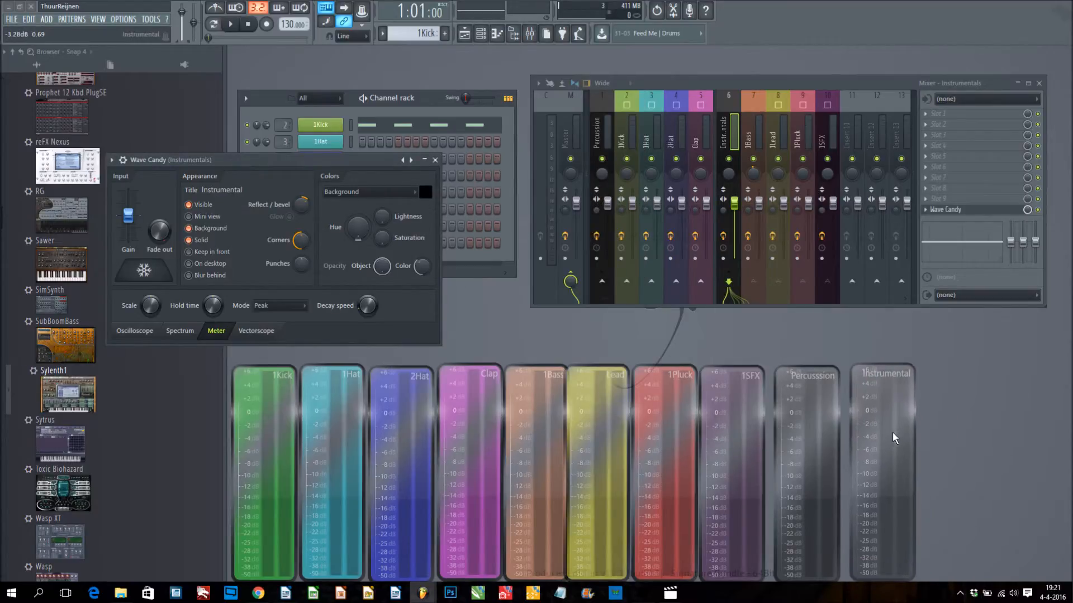
left_click(435, 160)
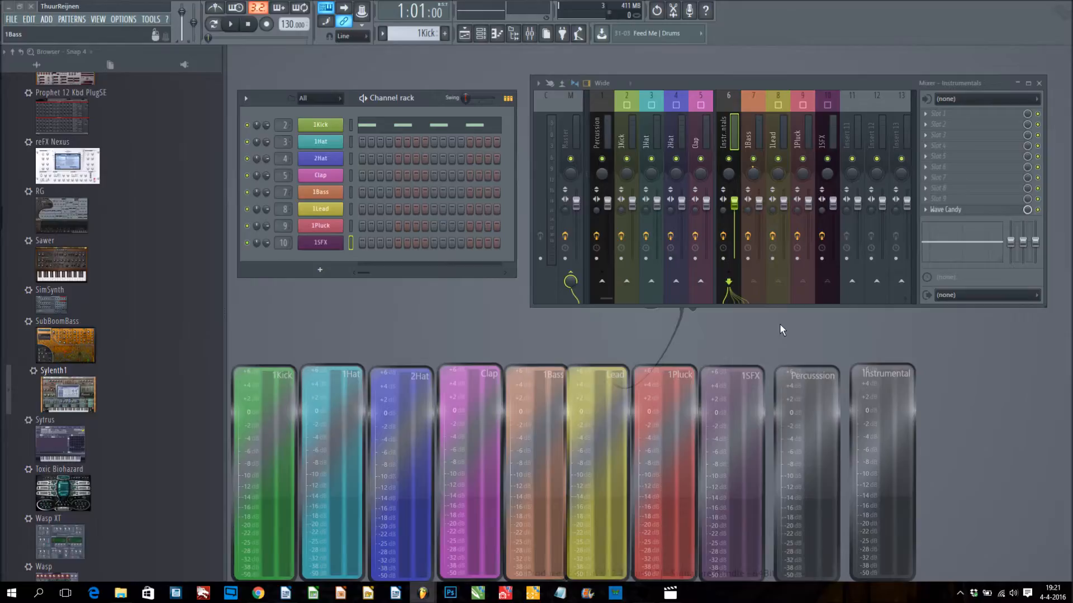
Add Maximus to effect slot 9 of the Instrumentals track and lower the flat upper part of its master curve slightly.
left_click(927, 198)
left_click(910, 359)
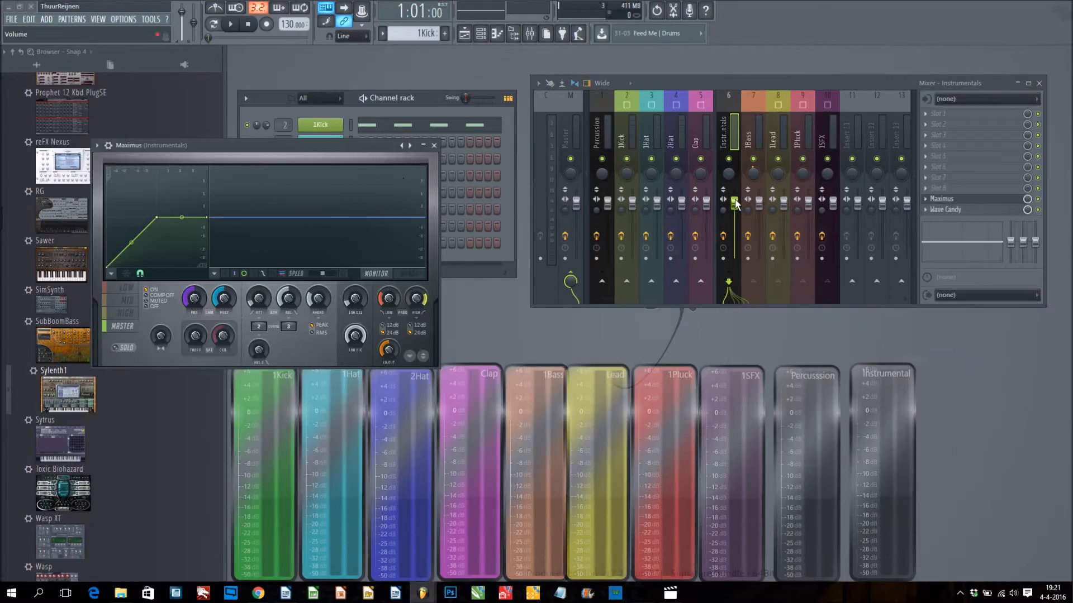
left_click_drag(206, 218, 206, 227)
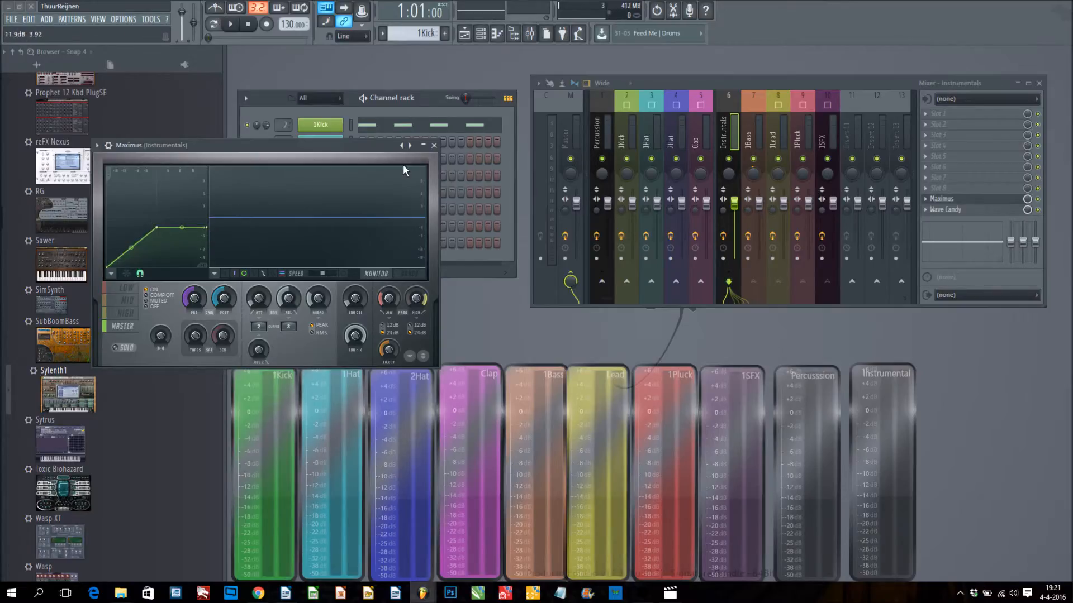
left_click(433, 146)
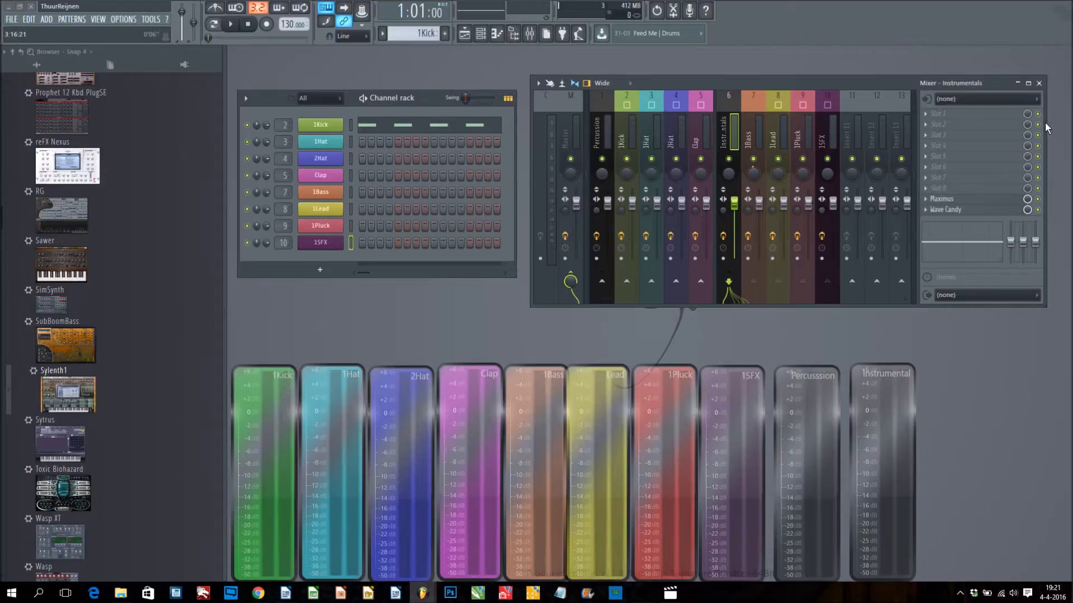
Play the song with the Playlist open and moved aside to watch the Percussion and Instrumental meters, and stop playback.
key("F5")
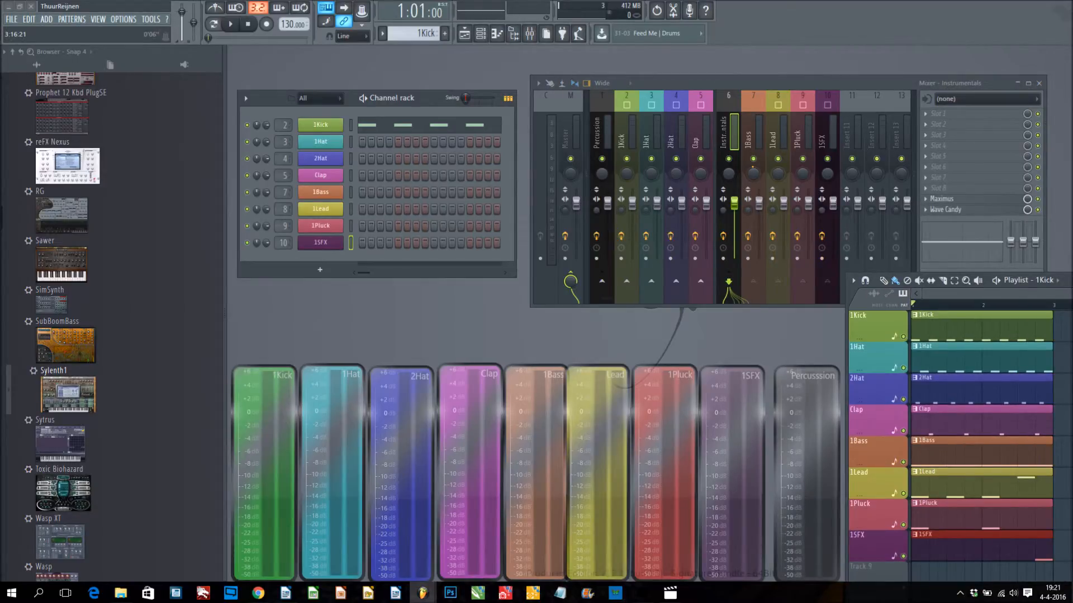
left_click(229, 24)
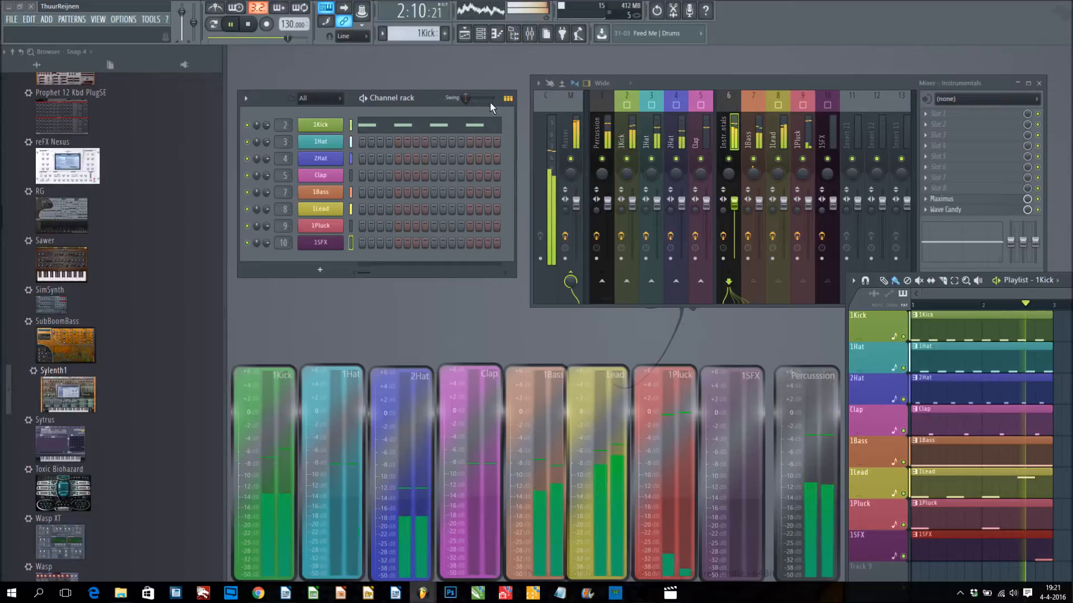
left_click_drag(987, 280, 1065, 262)
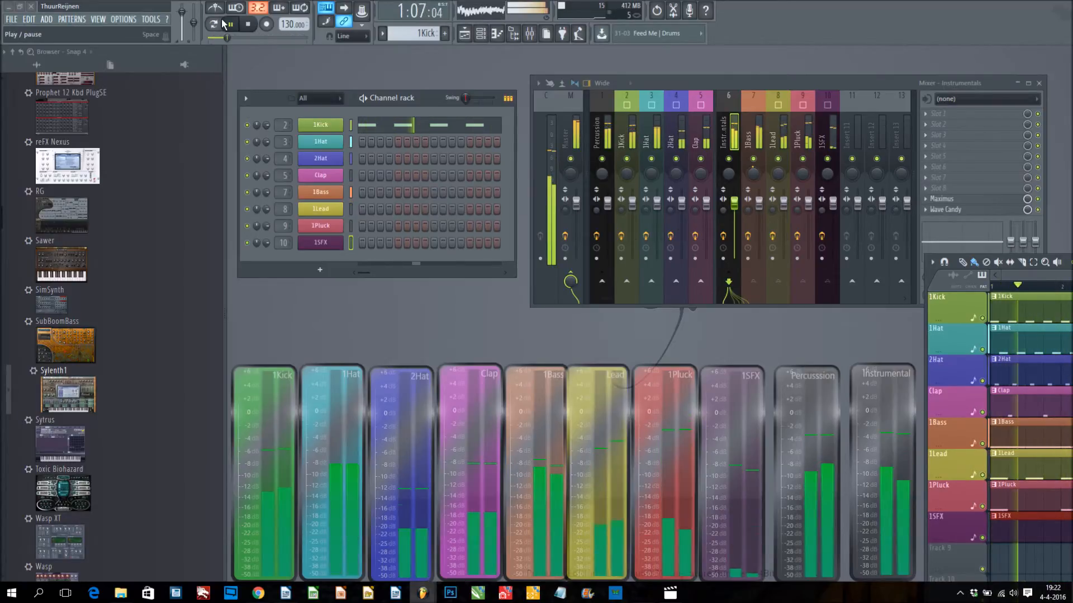
left_click(249, 26)
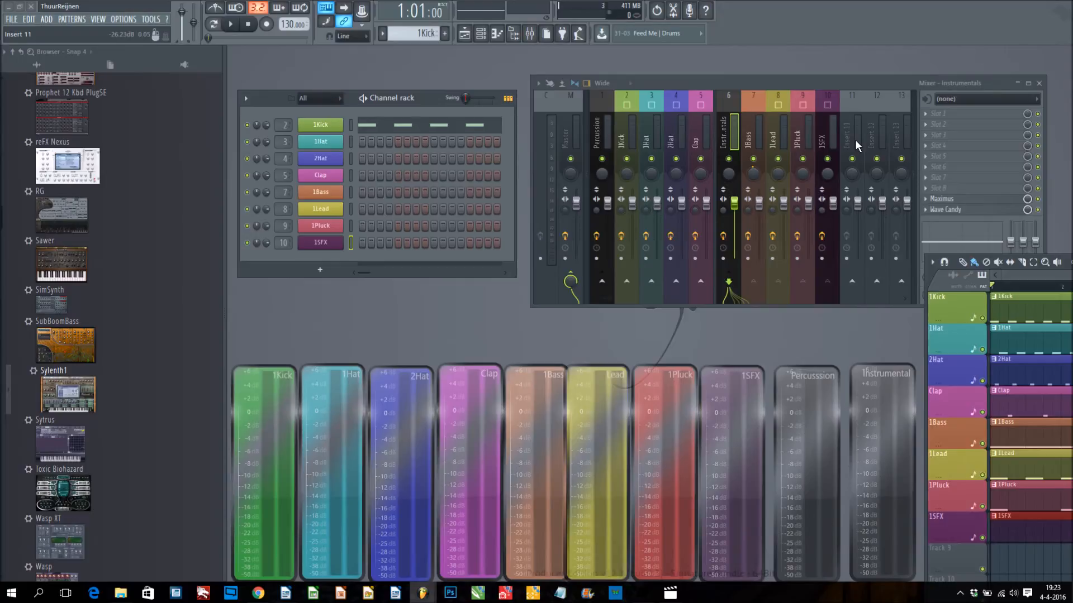
Review the Instrumentals and Percussion bus tracks in the mixer and bring the Playlist window back further into view.
left_click(733, 144)
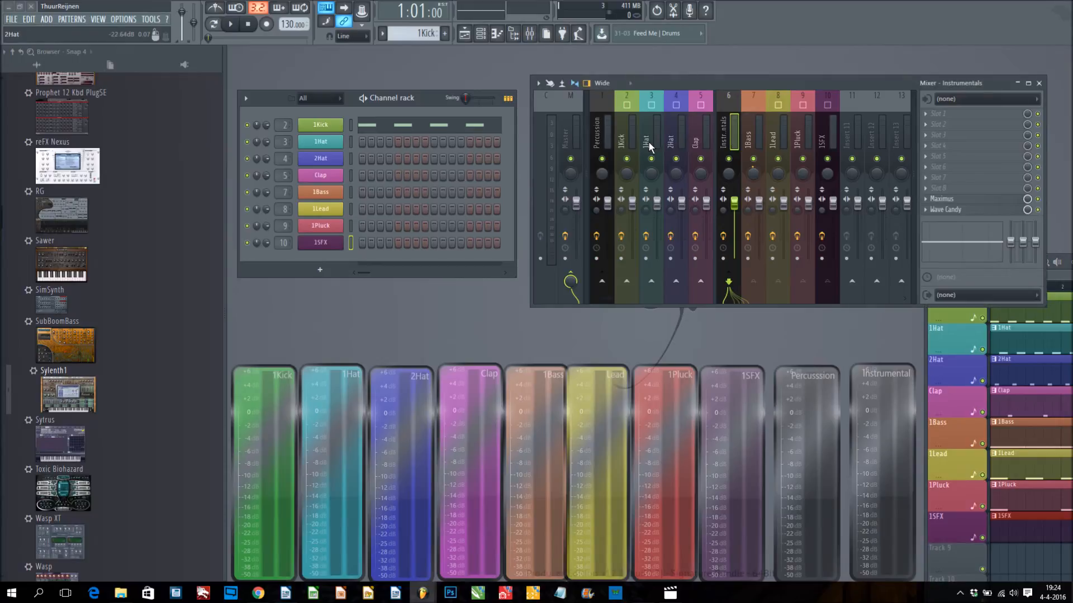
left_click(601, 143)
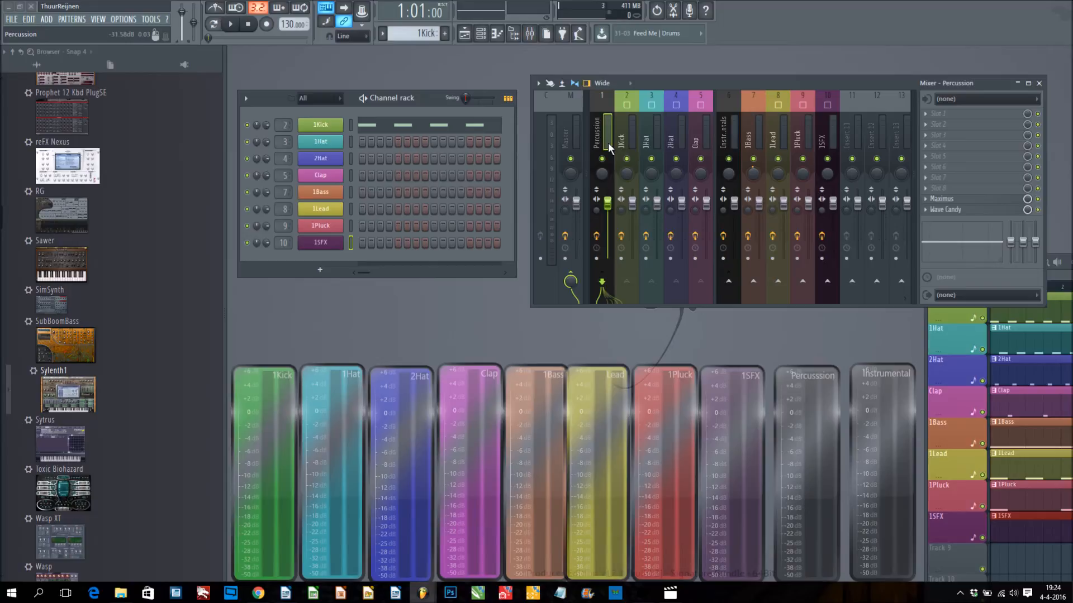
left_click_drag(1071, 262, 981, 256)
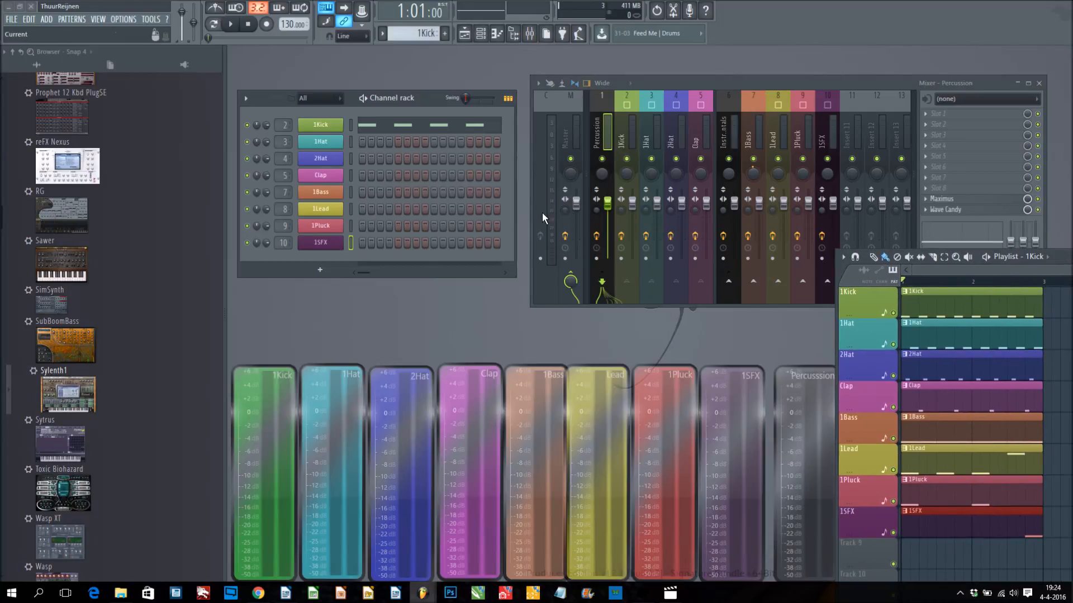